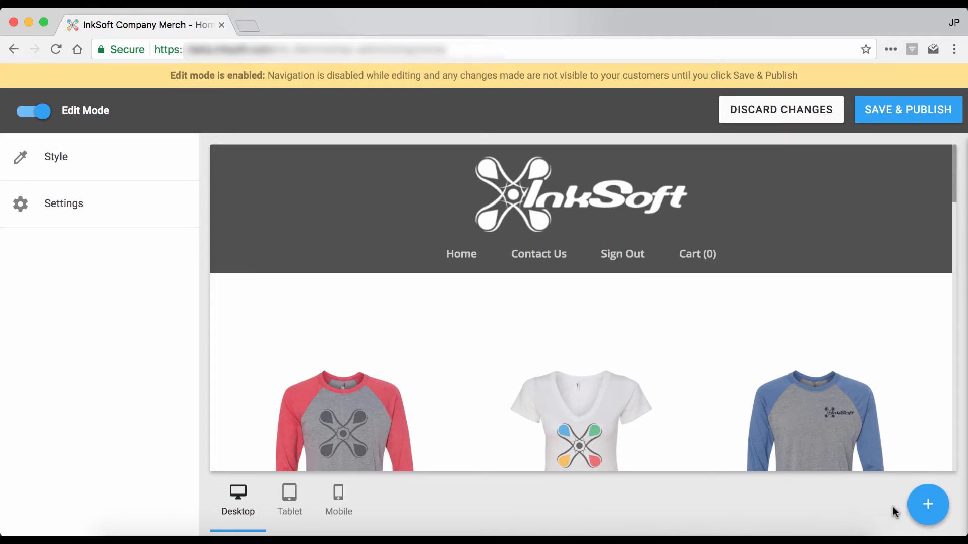
- Add the Layout 2 Fundraiser component to the home page and move it up directly below the store header
click(923, 512)
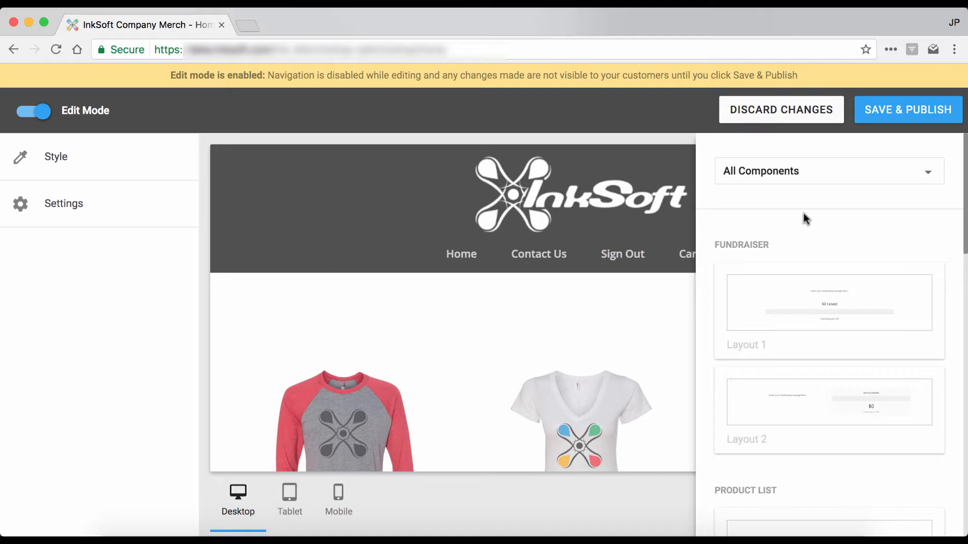
click(807, 175)
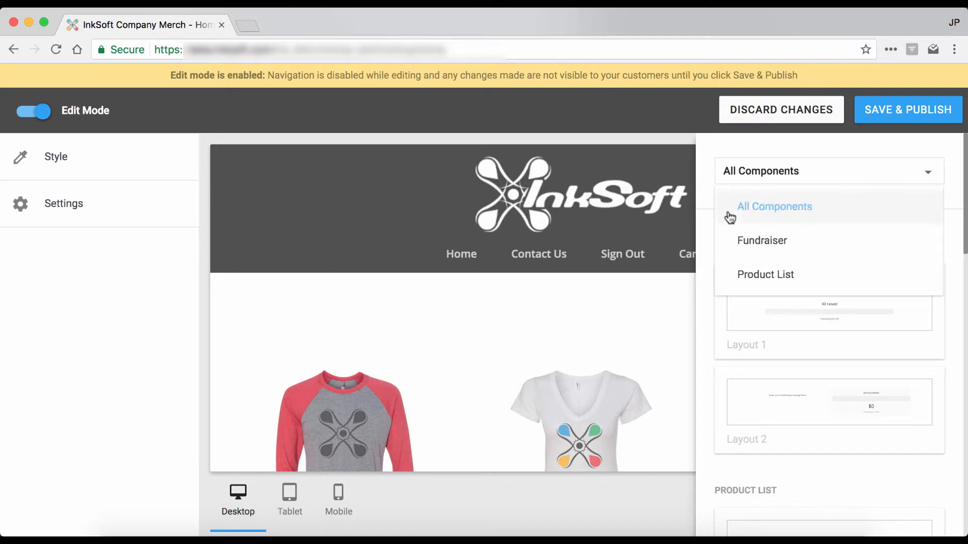
click(740, 241)
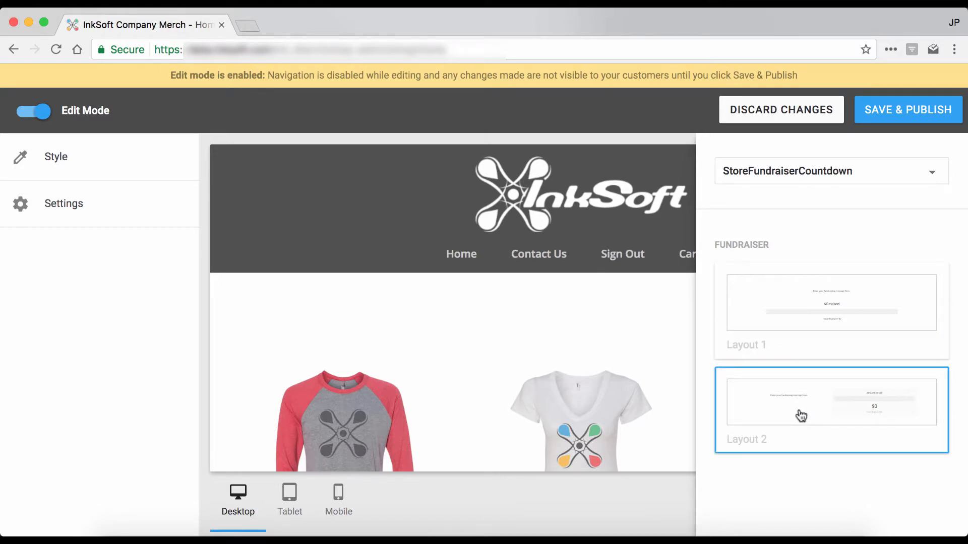
click(843, 399)
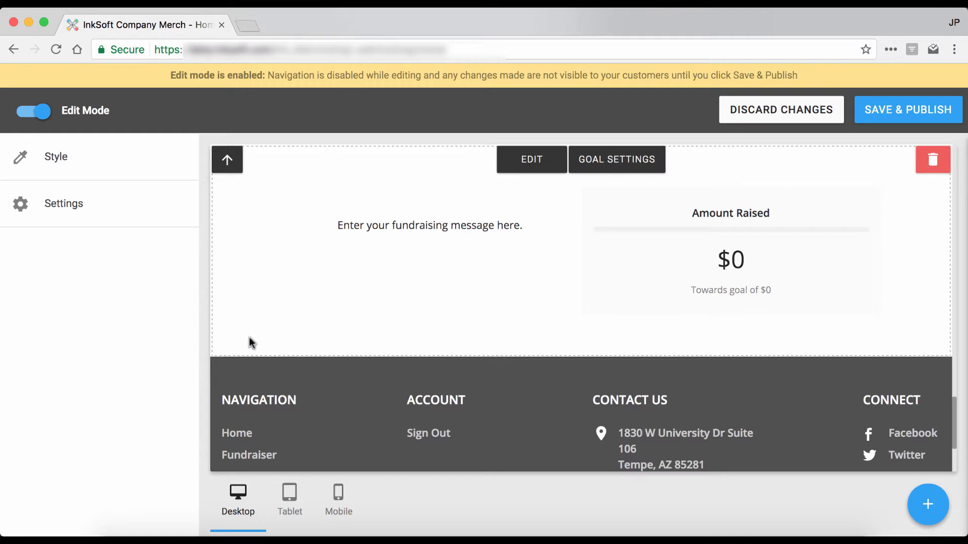
scroll(314, 314, up, 2)
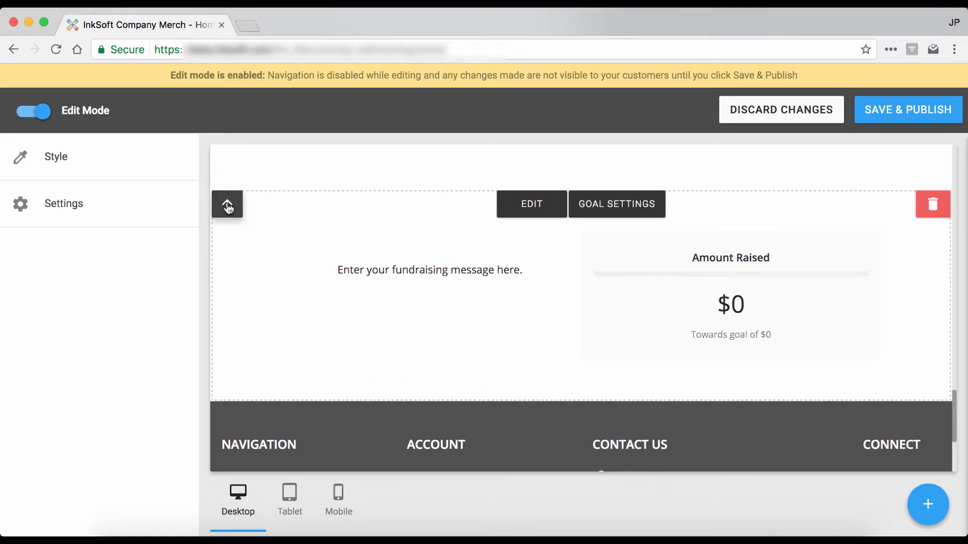
click(226, 205)
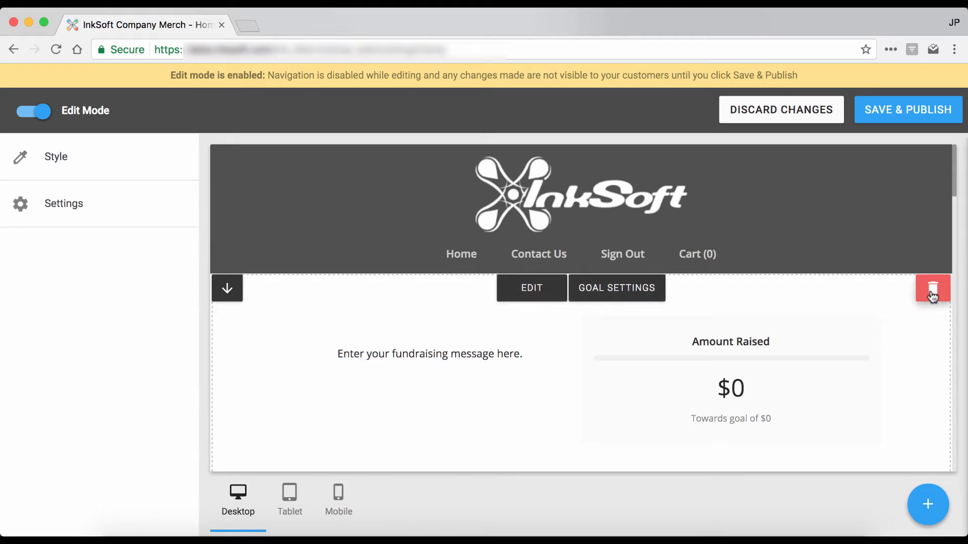
- Open the fundraiser component's settings and preview Layout 1 before returning it to Layout 2
click(534, 294)
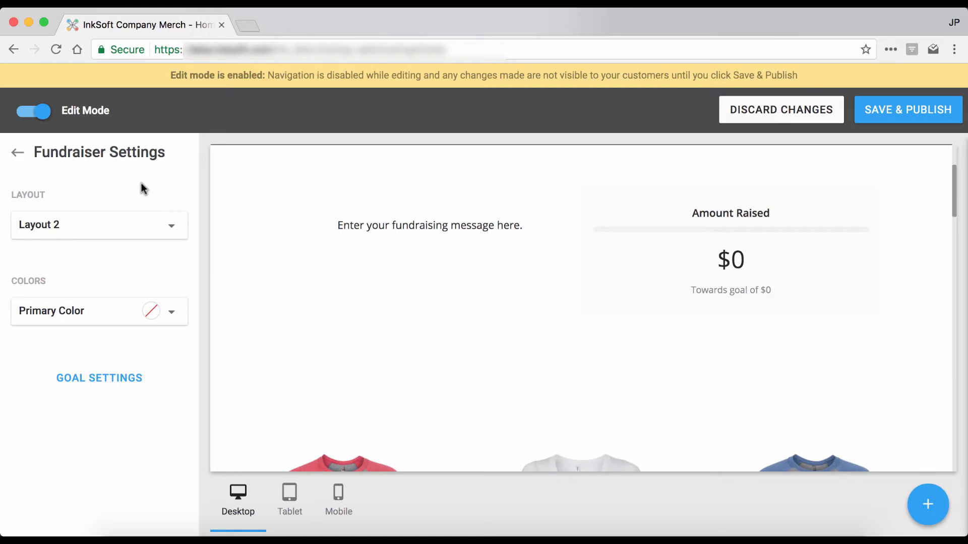
click(117, 232)
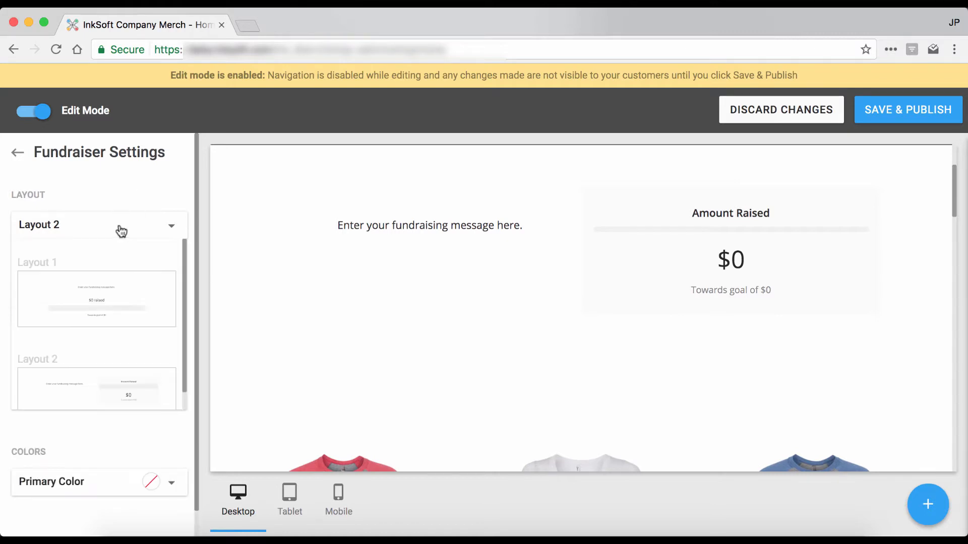
click(81, 295)
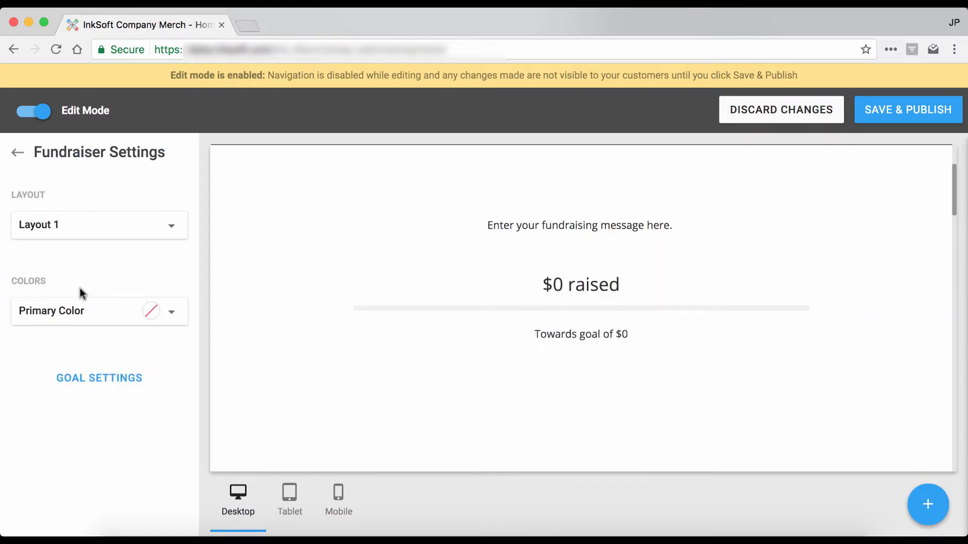
click(108, 229)
click(77, 381)
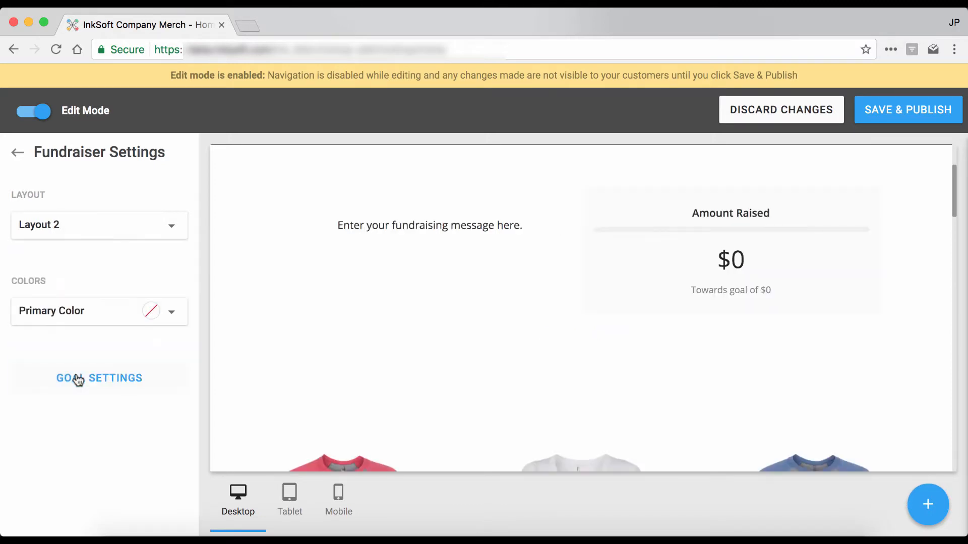
- Pick a muted red as the fundraiser's primary color and replace it with hex value #111111
click(87, 319)
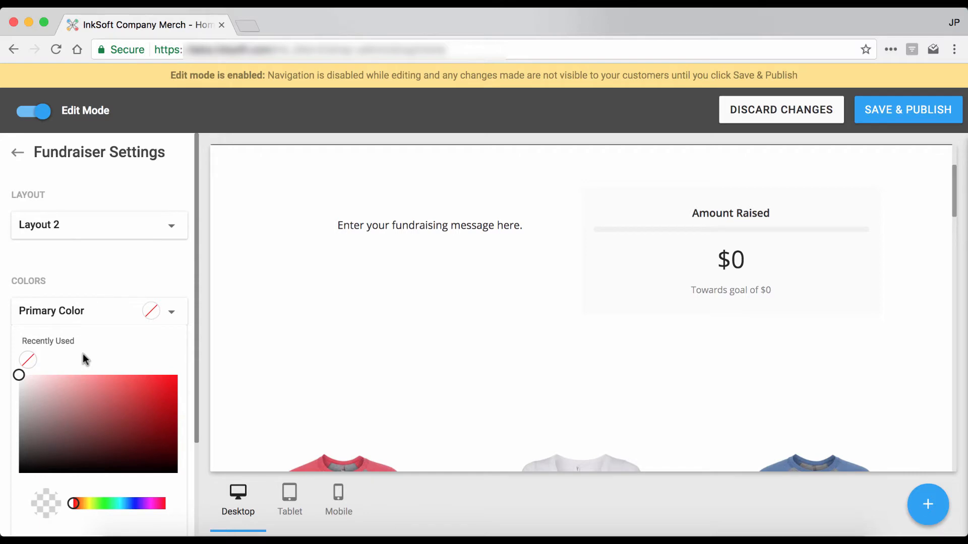
drag(75, 406, 97, 417)
scroll(102, 418, down, 3)
scroll(102, 416, down, 1)
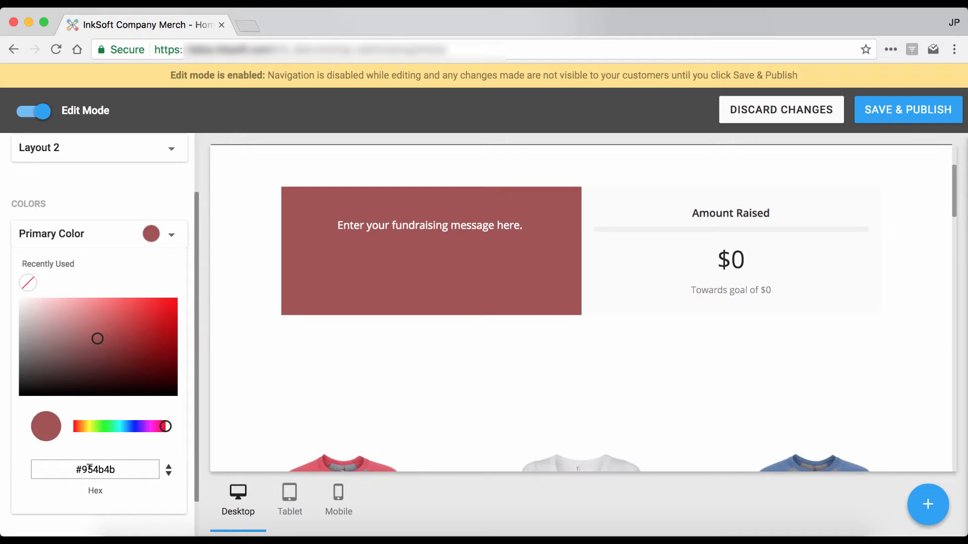
drag(82, 469, 134, 467)
text(111111)
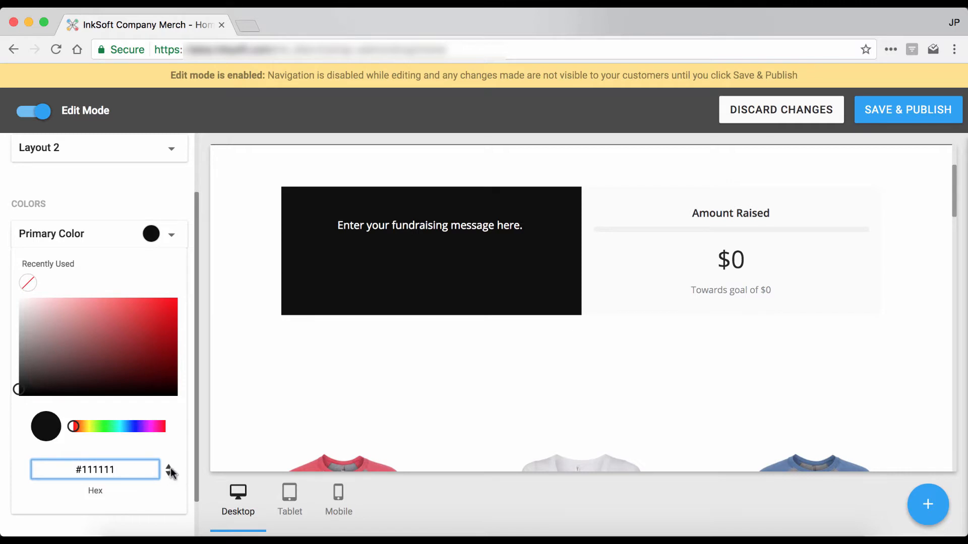
- Cycle the primary color's value format through RGB and back to Hex
click(168, 473)
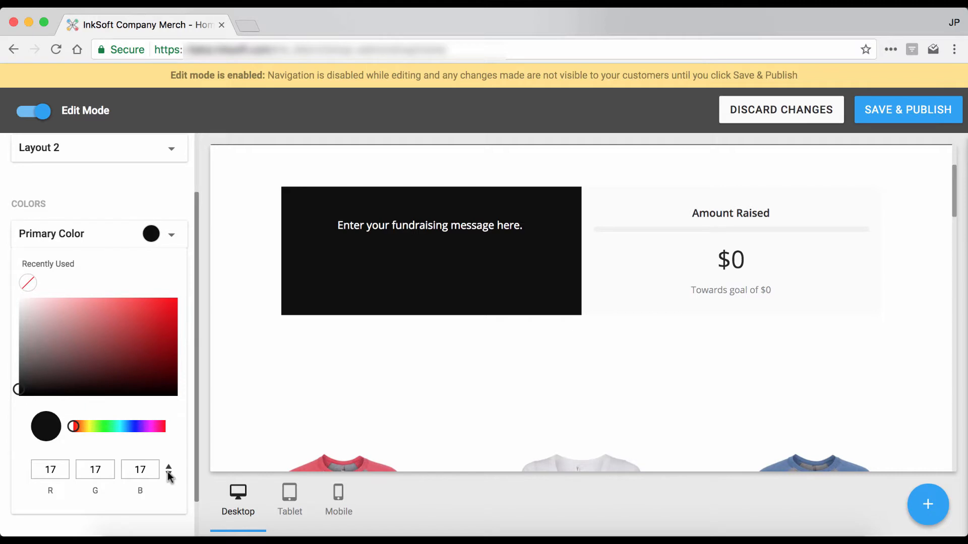
click(169, 473)
click(169, 473)
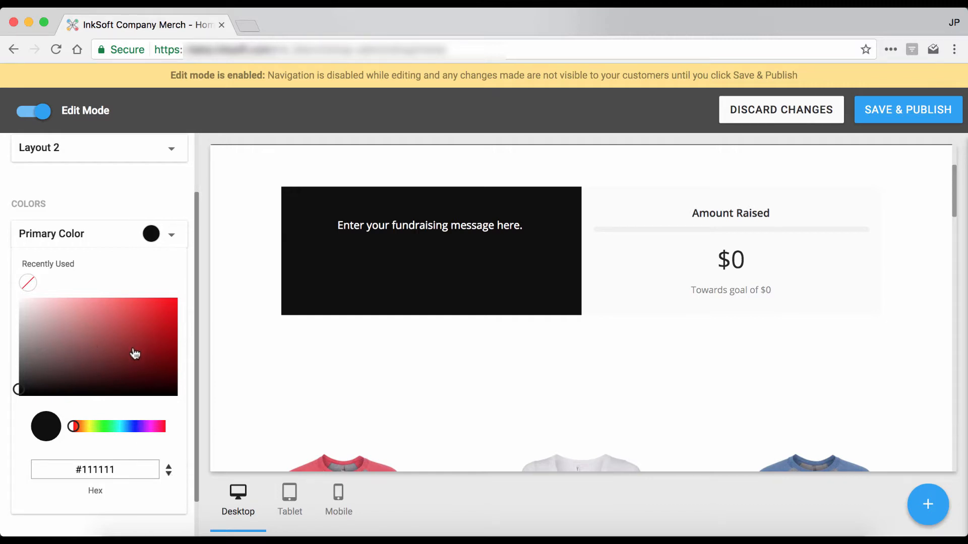
- Change the fundraiser's primary color to the muted blue #5d7a8d and close the color picker
drag(86, 318, 72, 346)
drag(72, 426, 125, 428)
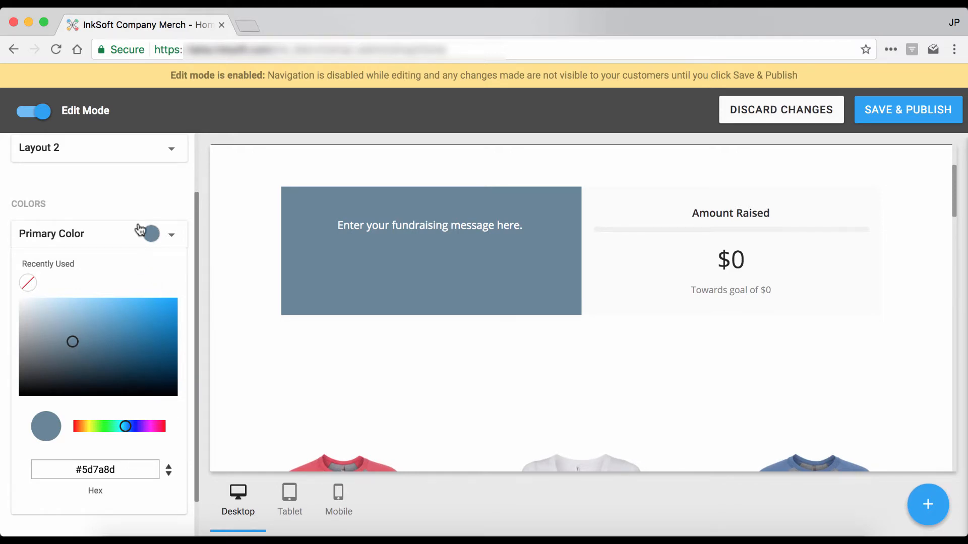
click(128, 190)
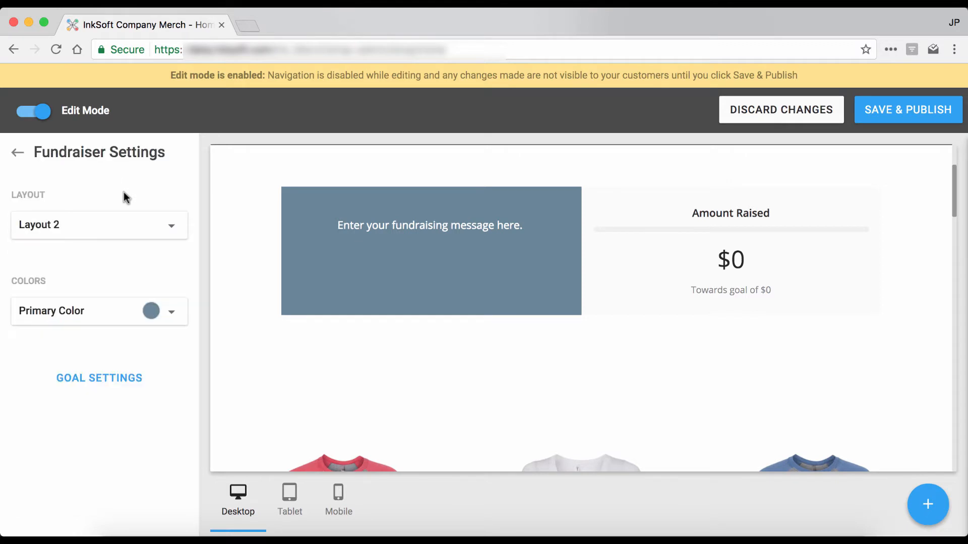
- Clear the fundraiser's primary color so the component has no color fill
click(111, 318)
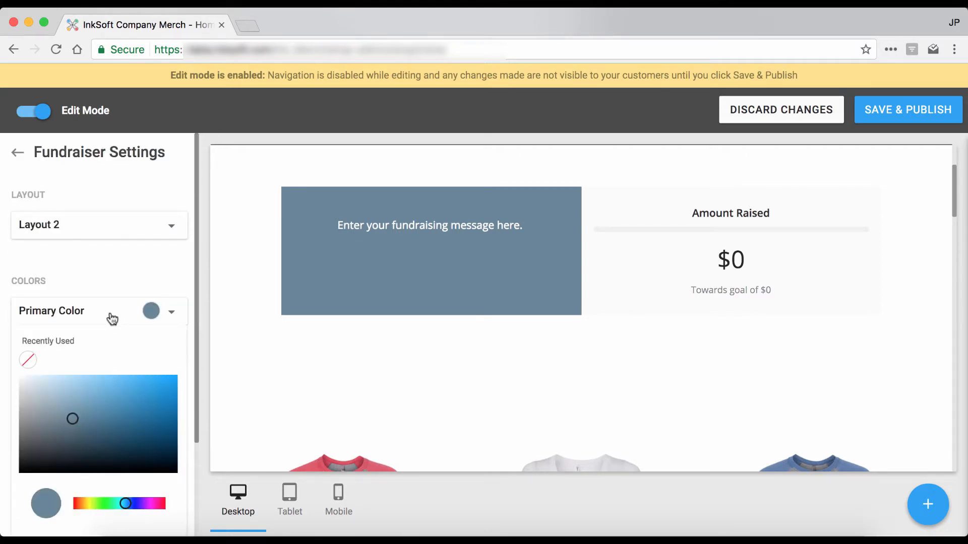
click(28, 361)
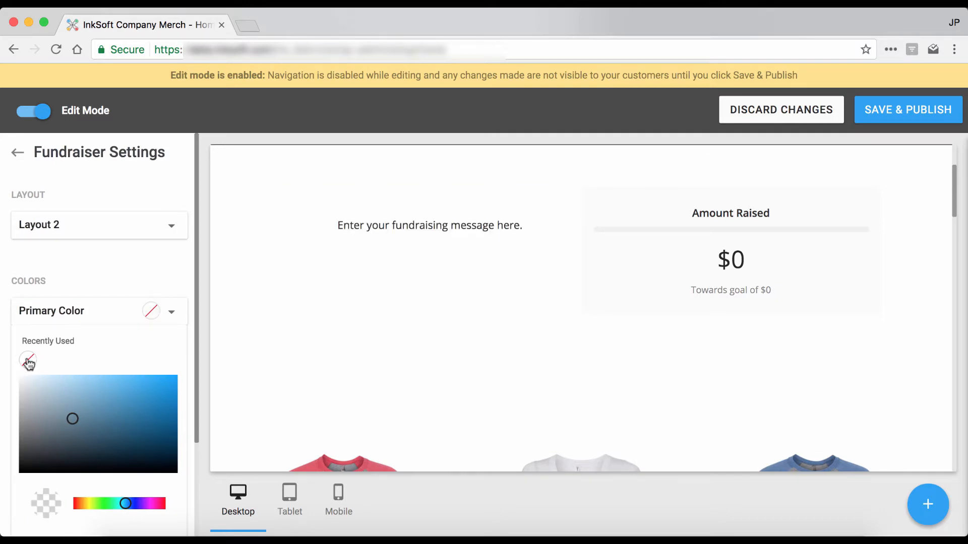
click(117, 270)
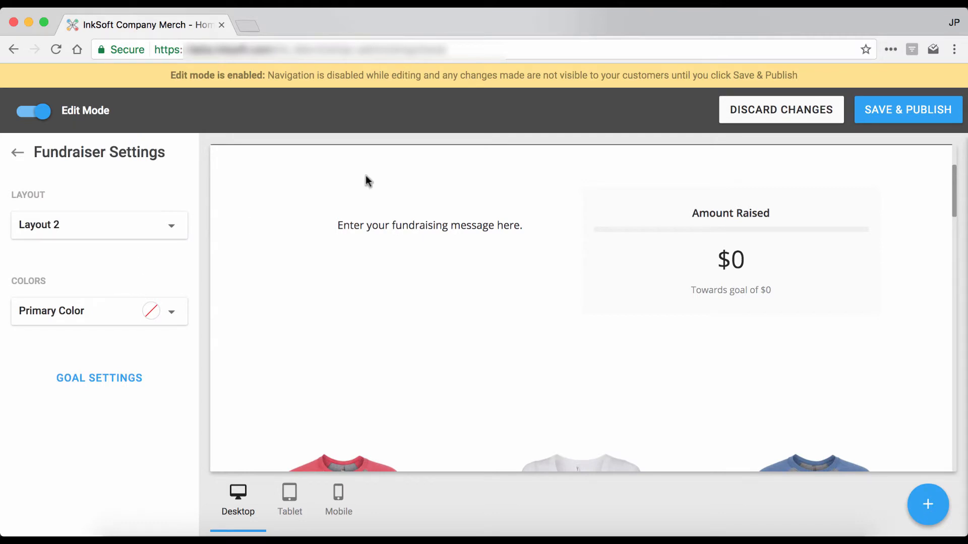
- Open the fundraiser's goal setup and review its Sales Goal, Description and End Date sections
mouse_move(560, 165)
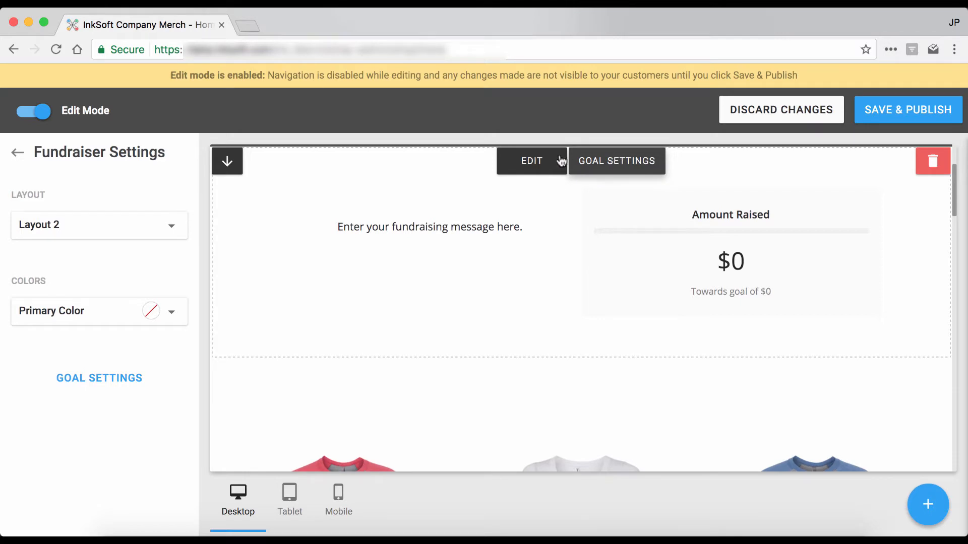
click(103, 379)
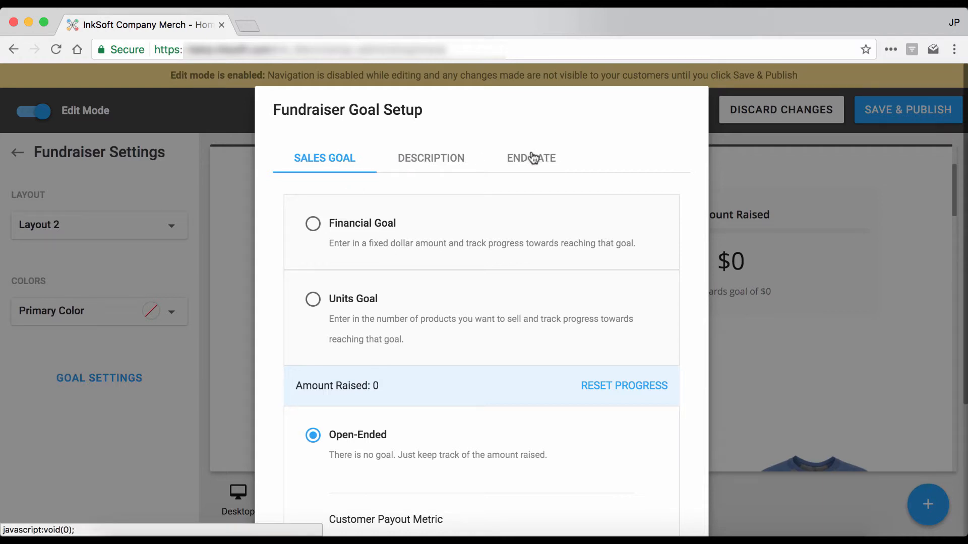
click(407, 161)
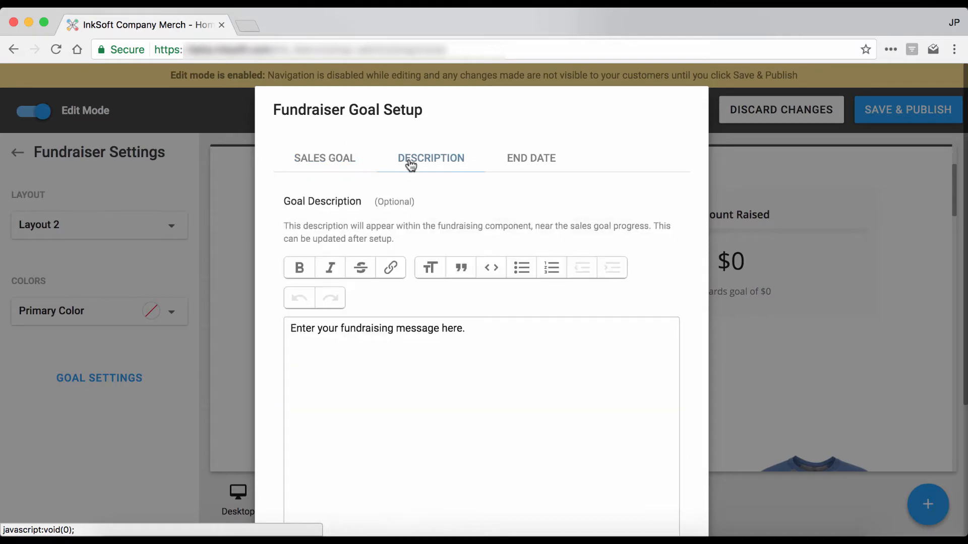
click(522, 158)
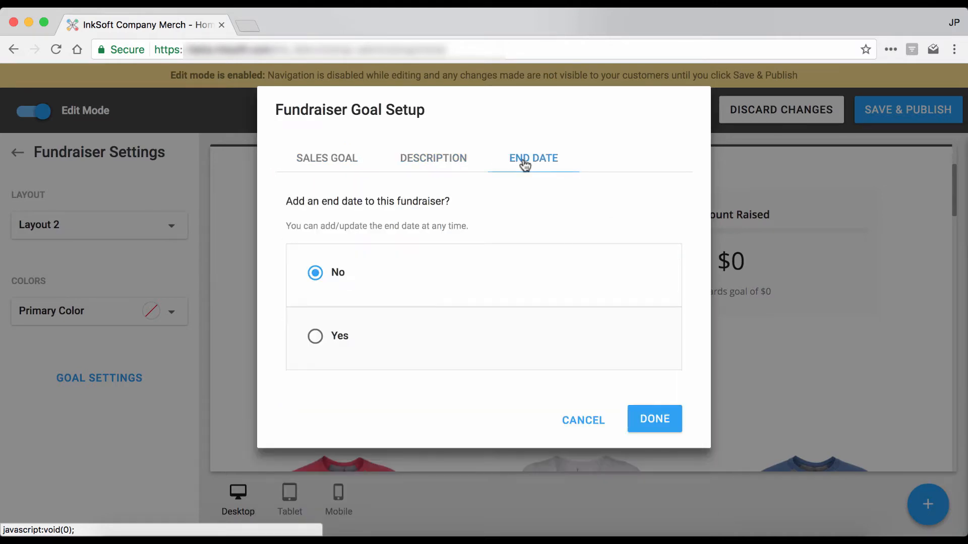
click(344, 162)
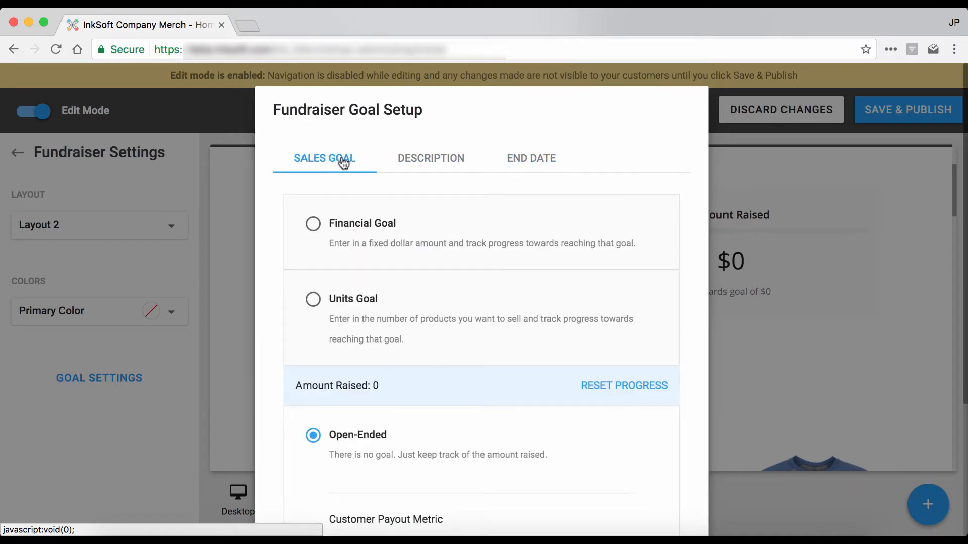
scroll(386, 198, down, 5)
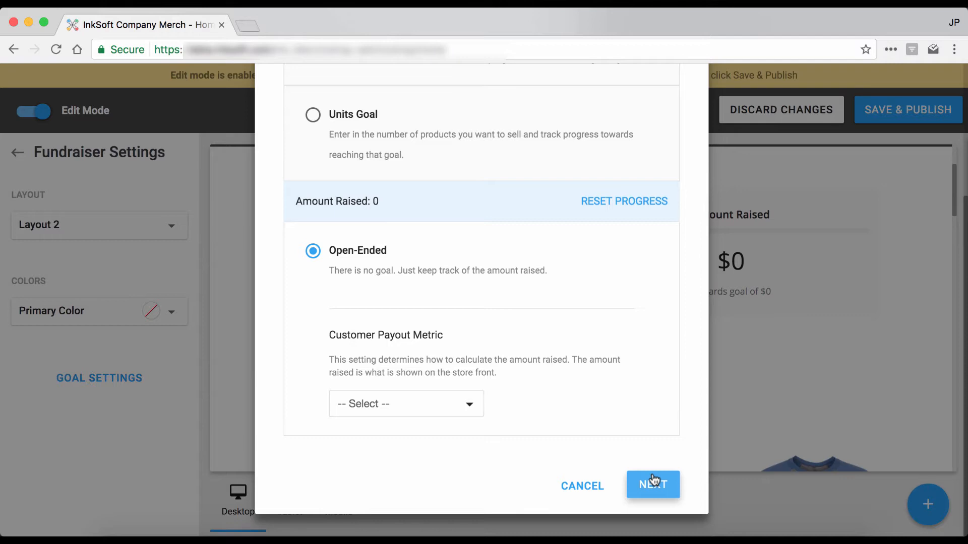
scroll(506, 333, up, 5)
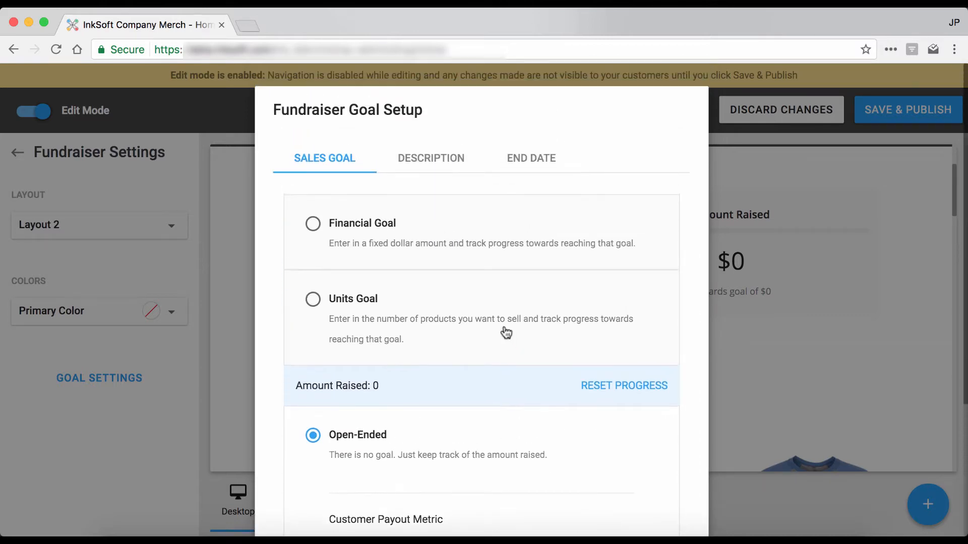
- Choose Financial Goal as the fundraiser's sales goal type and set the amount to $5000
click(313, 223)
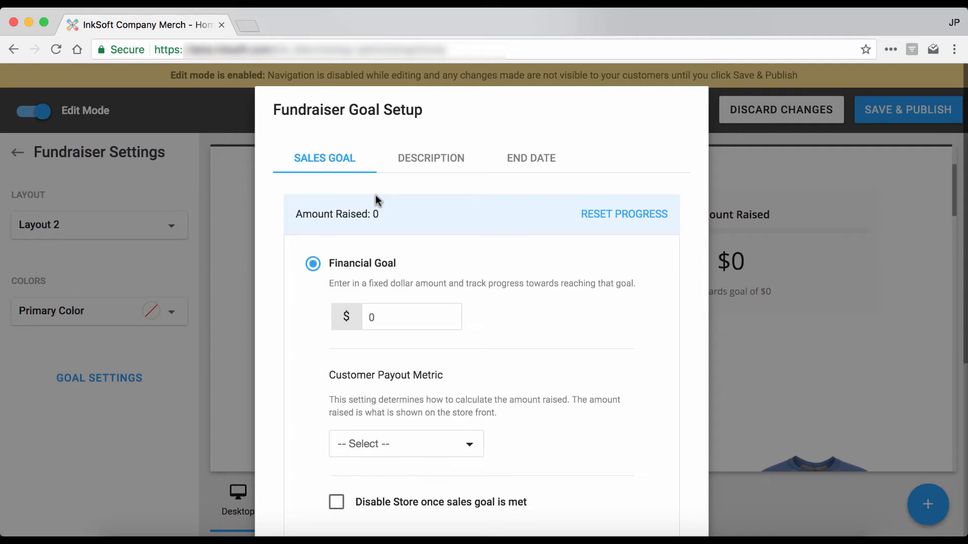
drag(382, 310, 356, 314)
text(5000)
click(544, 319)
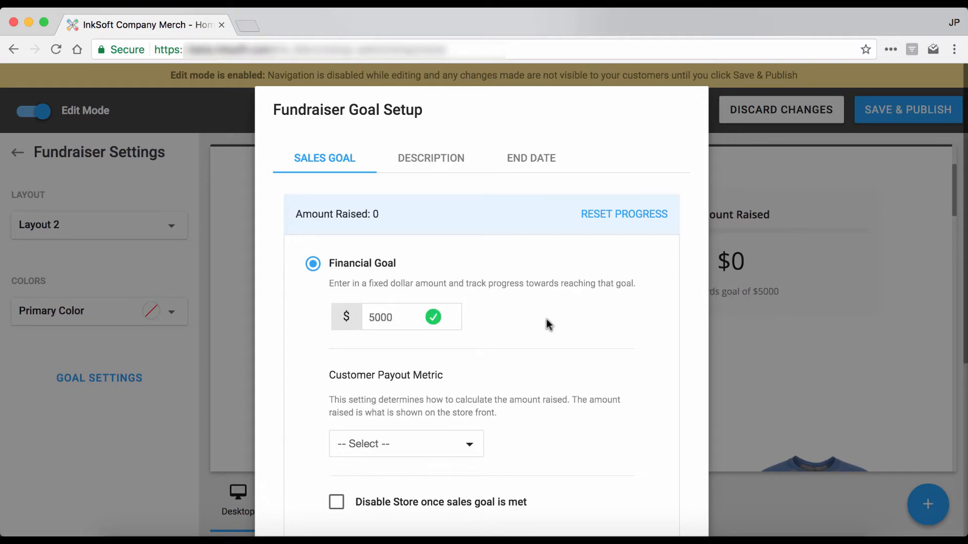
- Set the Customer Payout Metric to % of Profit, with 20% going to a third party
scroll(548, 324, down, 3)
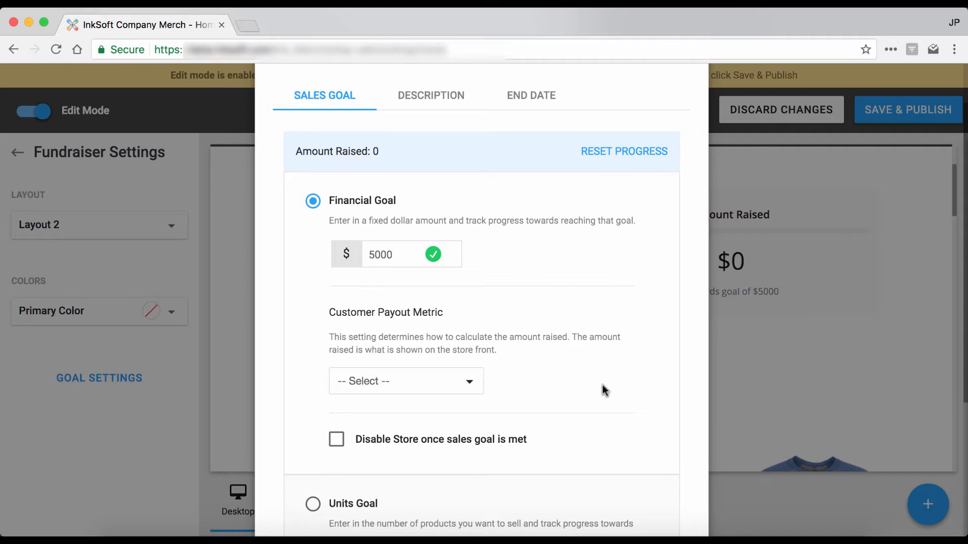
click(471, 382)
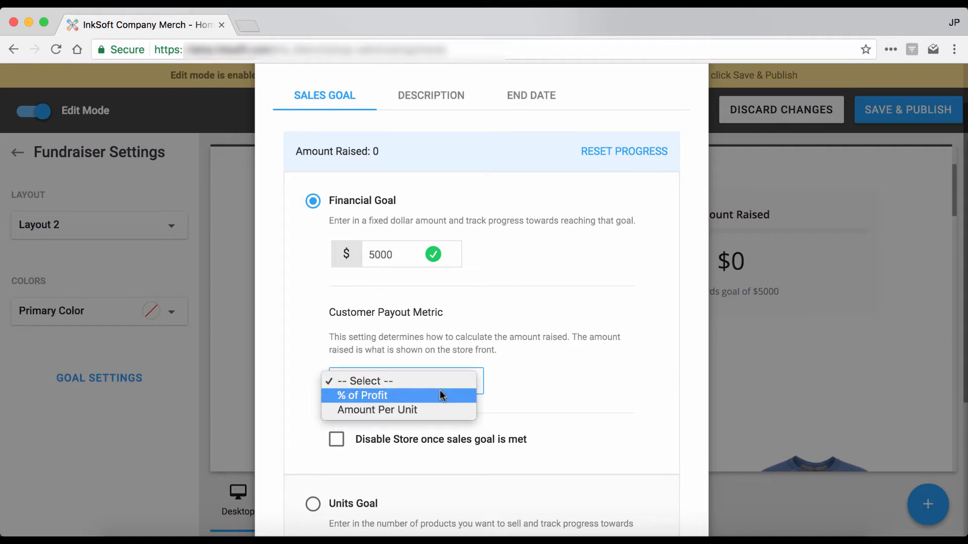
click(441, 395)
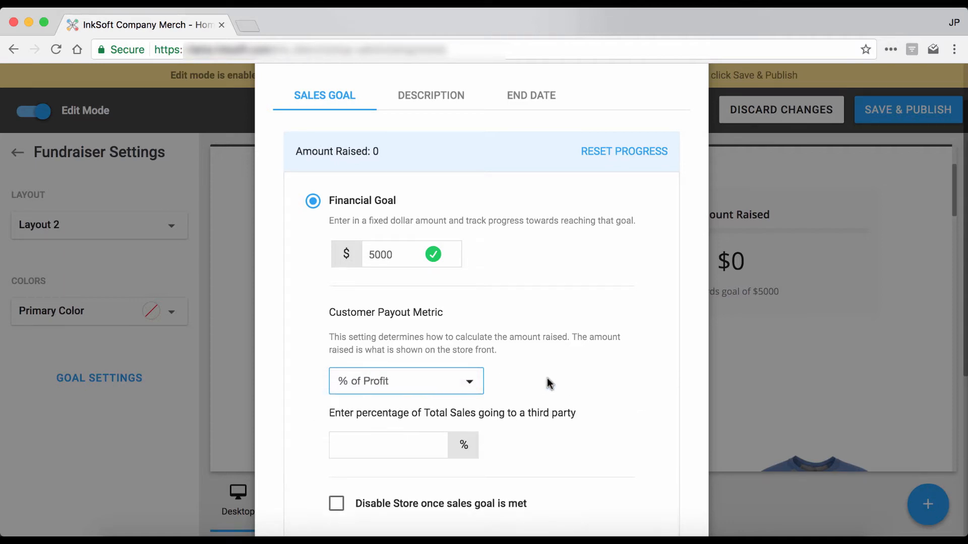
scroll(544, 378, down, 1)
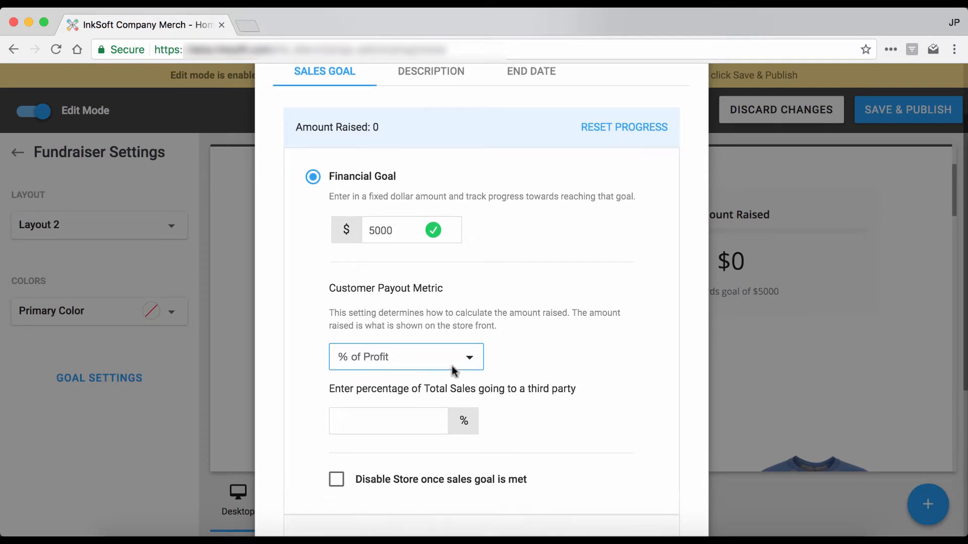
click(408, 419)
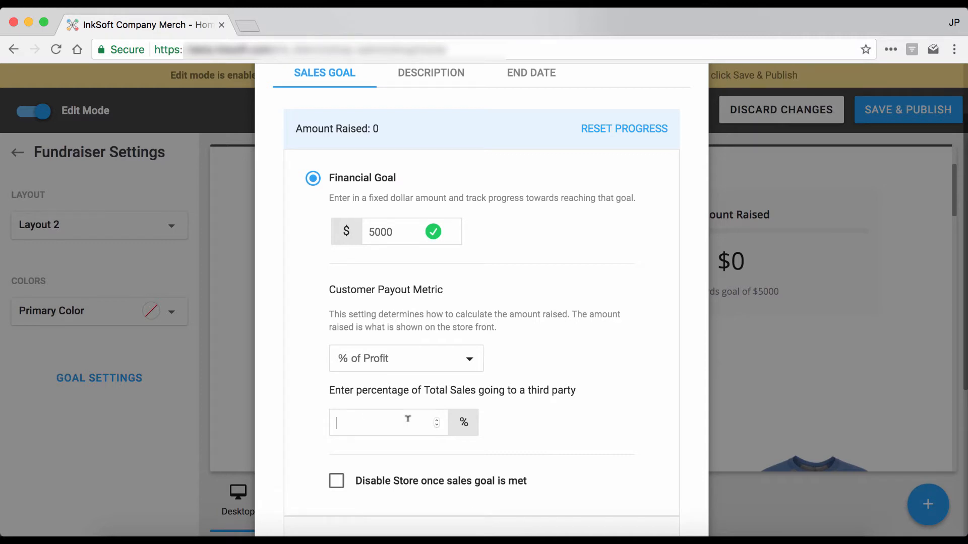
text(20)
- Switch the Customer Payout Metric to Amount Per Unit with a fixed $5 per unit sold going to the third party
click(383, 366)
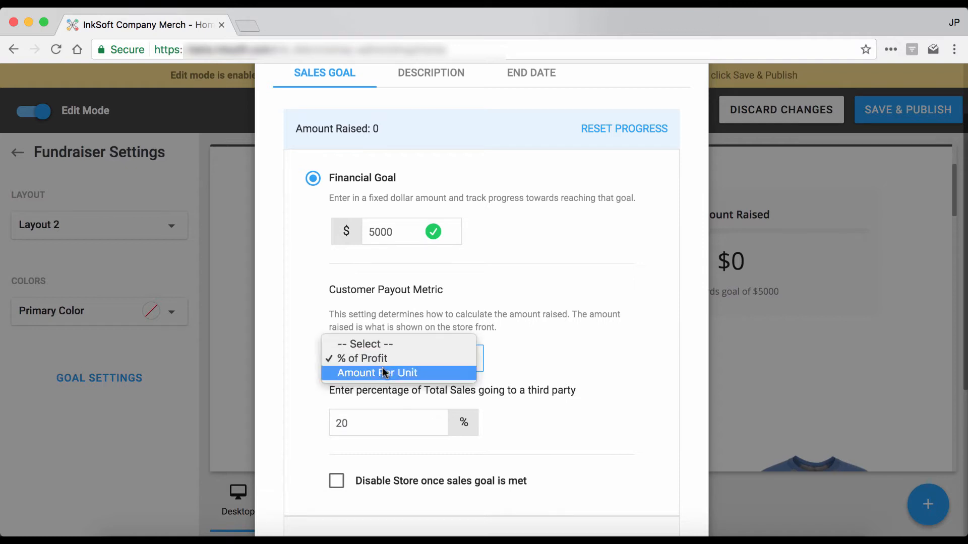
click(380, 373)
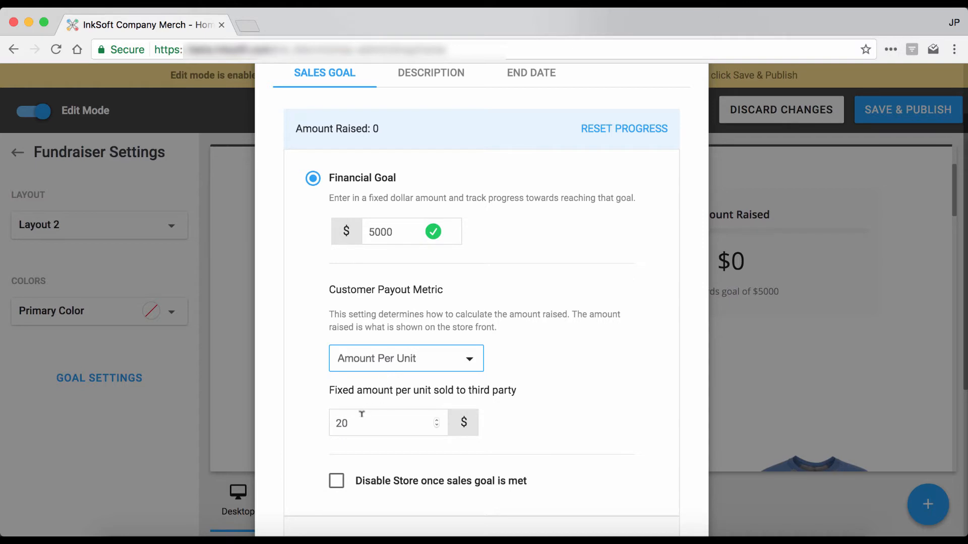
drag(361, 416, 318, 421)
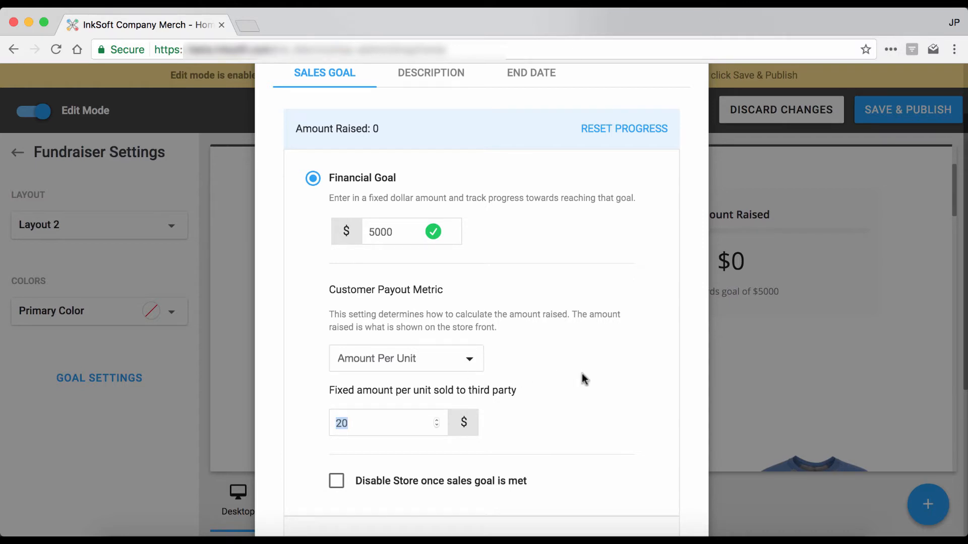
key(BackSpace)
text(5)
- Change the Customer Payout Metric back to % of Profit
click(449, 359)
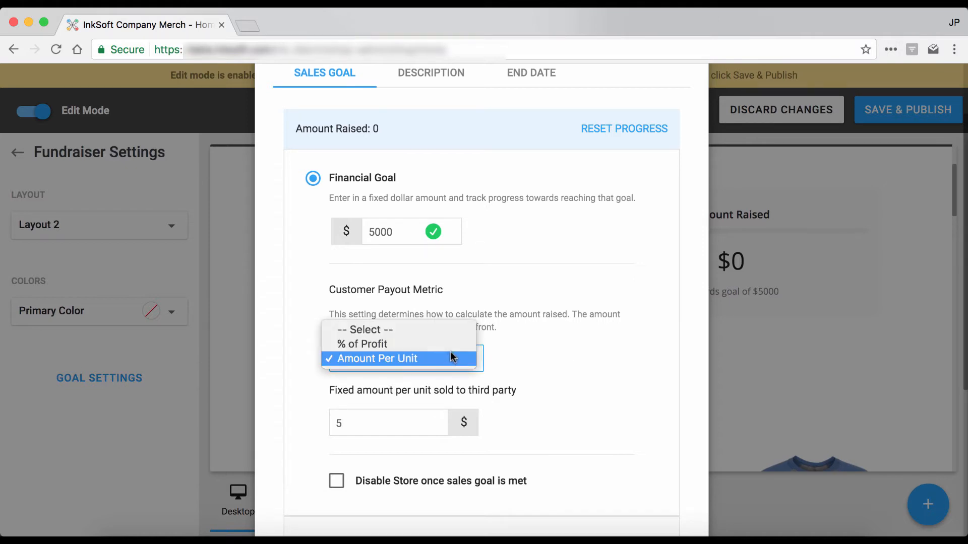
click(368, 344)
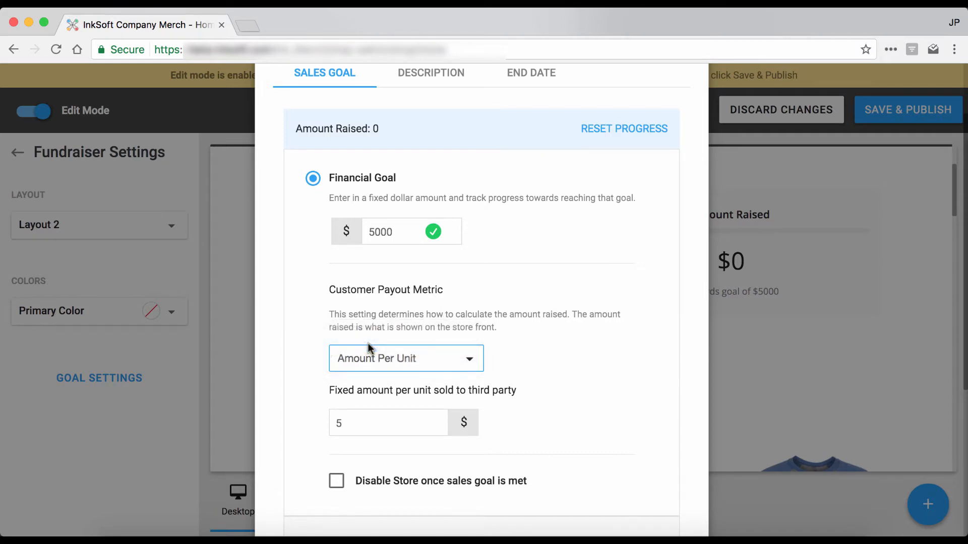
click(443, 359)
click(570, 342)
- Turn on disabling the store once the sales goal is met, but cancel at the confirmation
scroll(570, 343, down, 1)
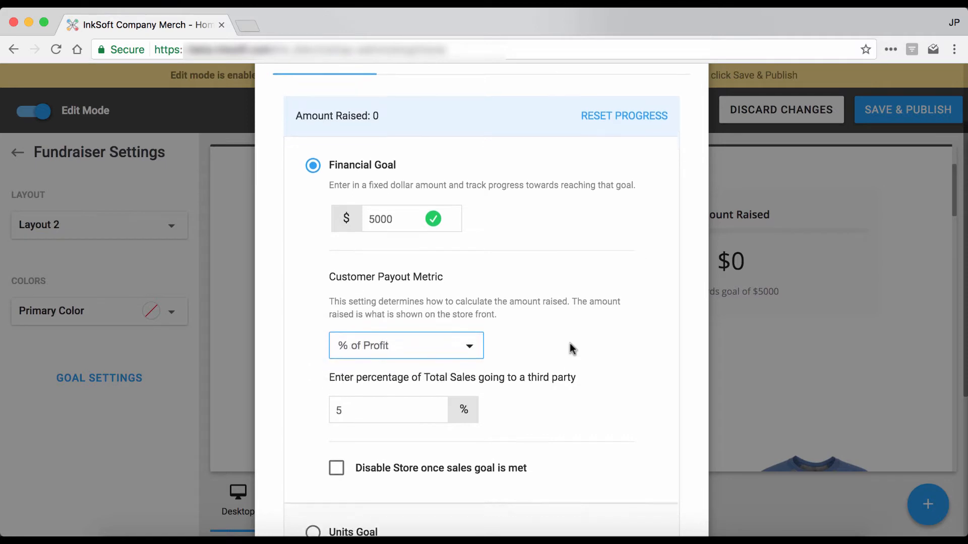
scroll(562, 347, down, 4)
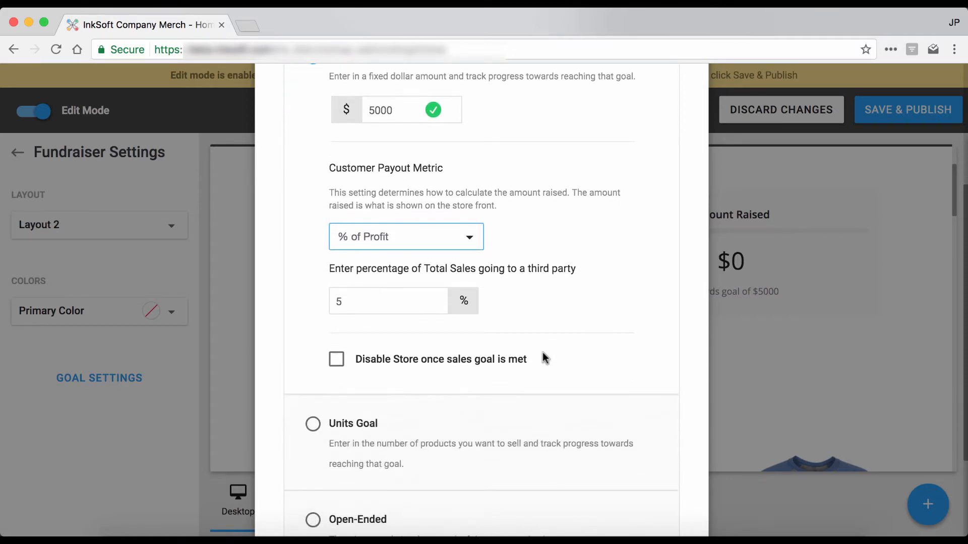
click(337, 362)
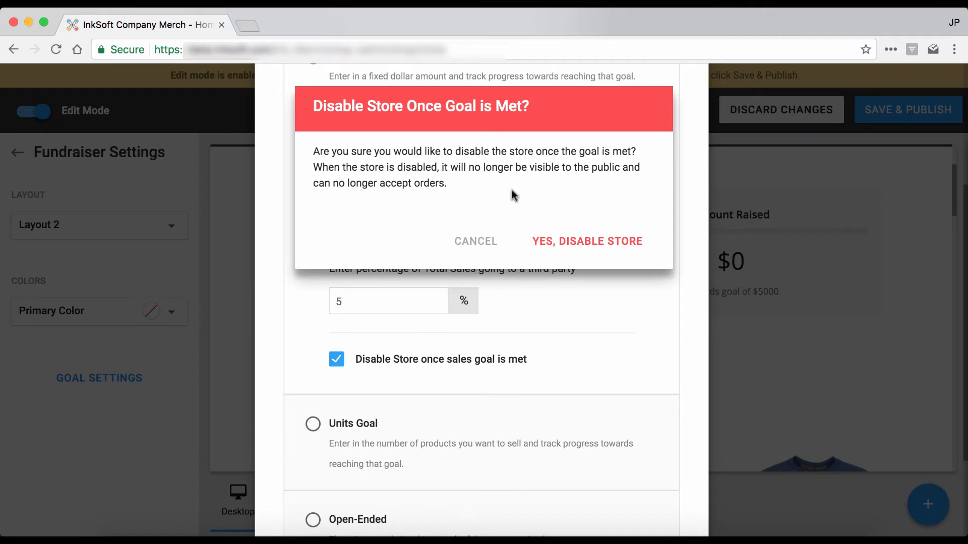
click(488, 243)
- Choose Units Goal as the sales goal type and set the target to 500 units
scroll(573, 277, down, 2)
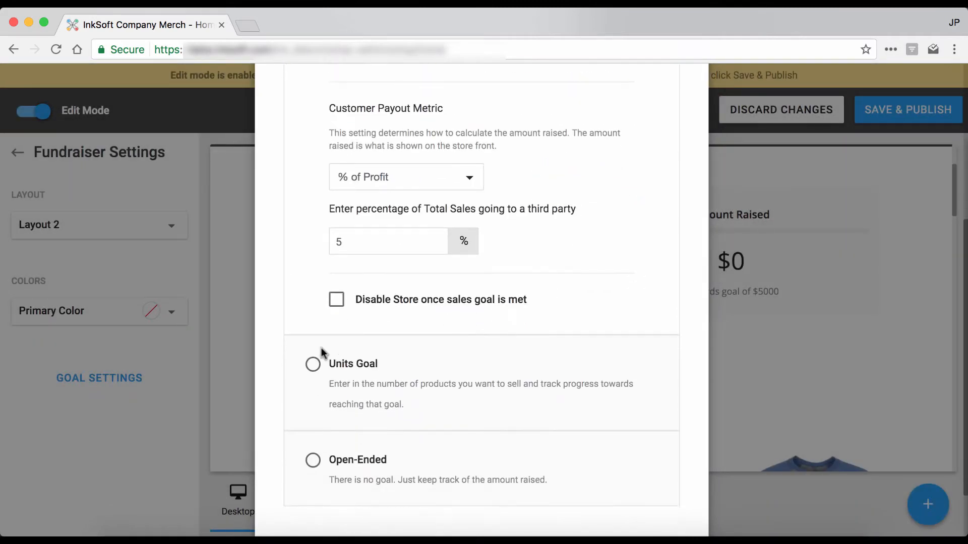
click(312, 364)
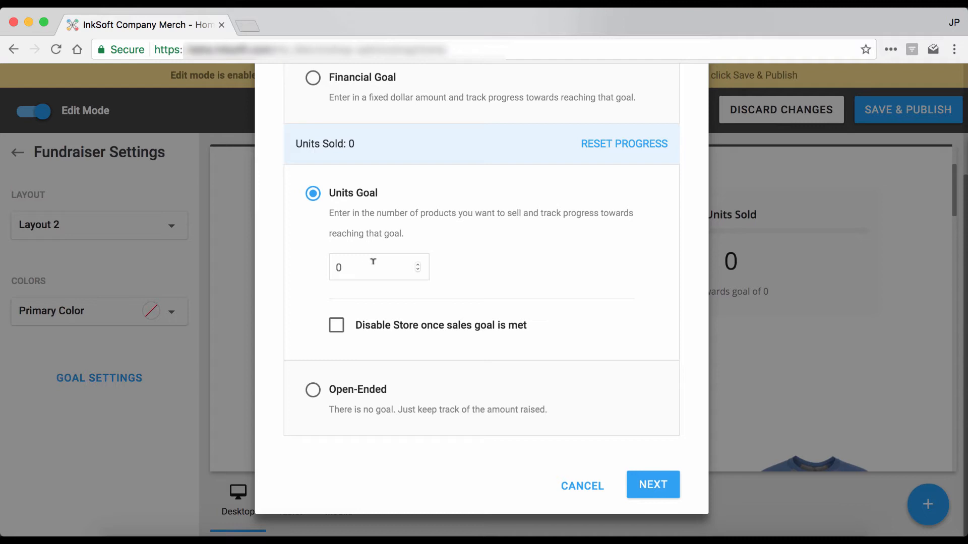
drag(367, 262, 301, 267)
text(500)
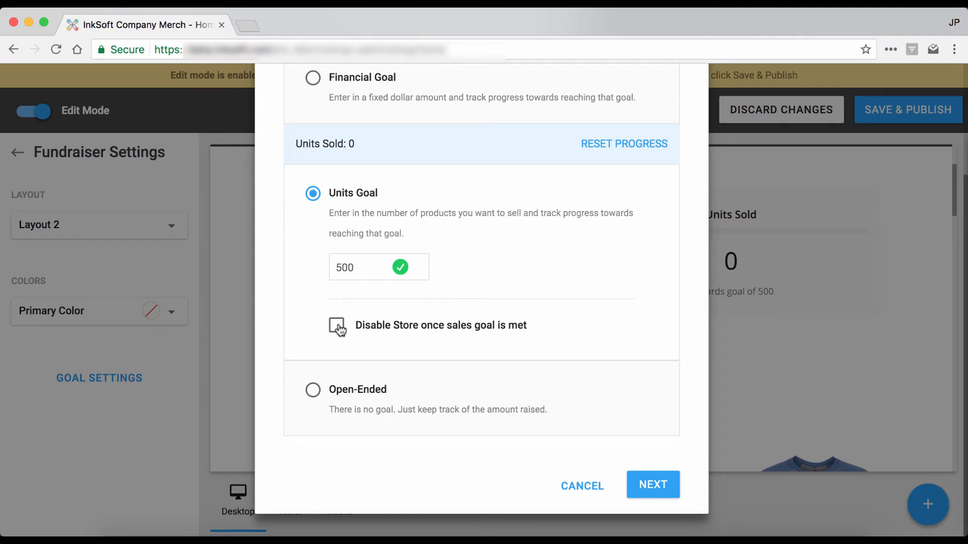
- Switch the sales goal type back to Financial Goal, and request a goal progress reset but cancel it
scroll(430, 294, up, 3)
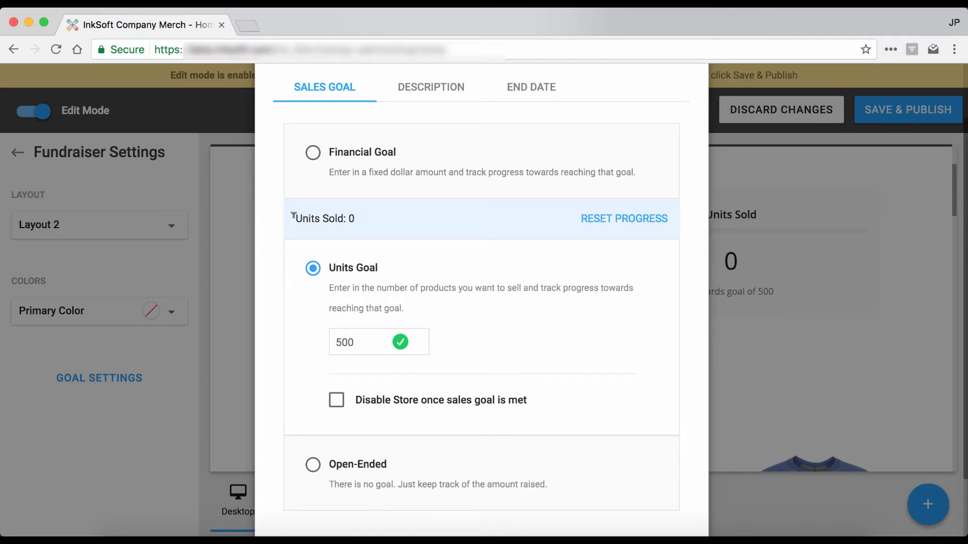
click(314, 153)
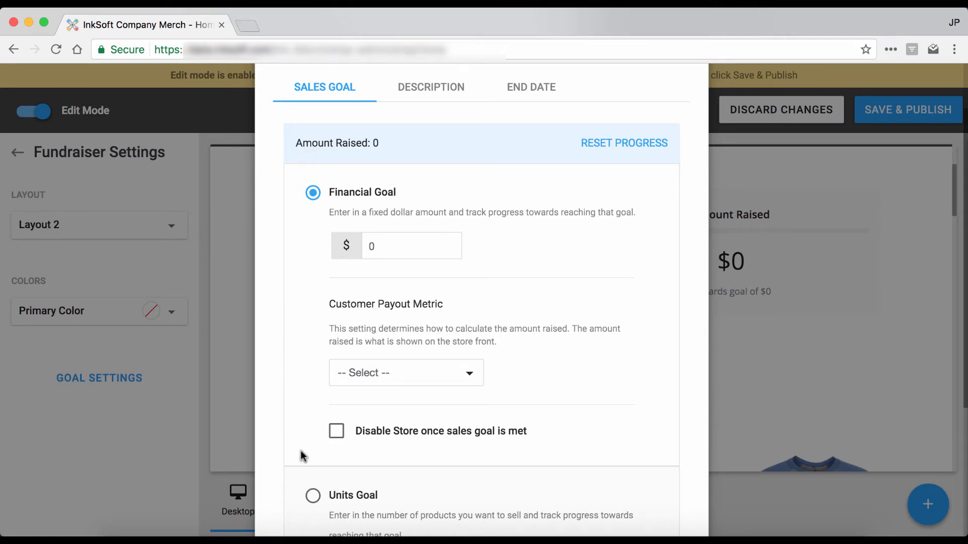
click(313, 496)
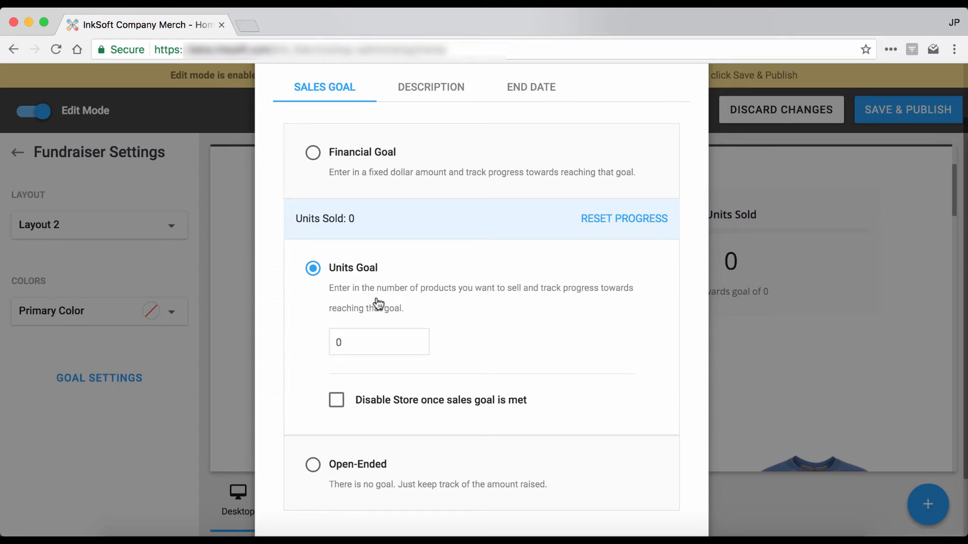
click(313, 152)
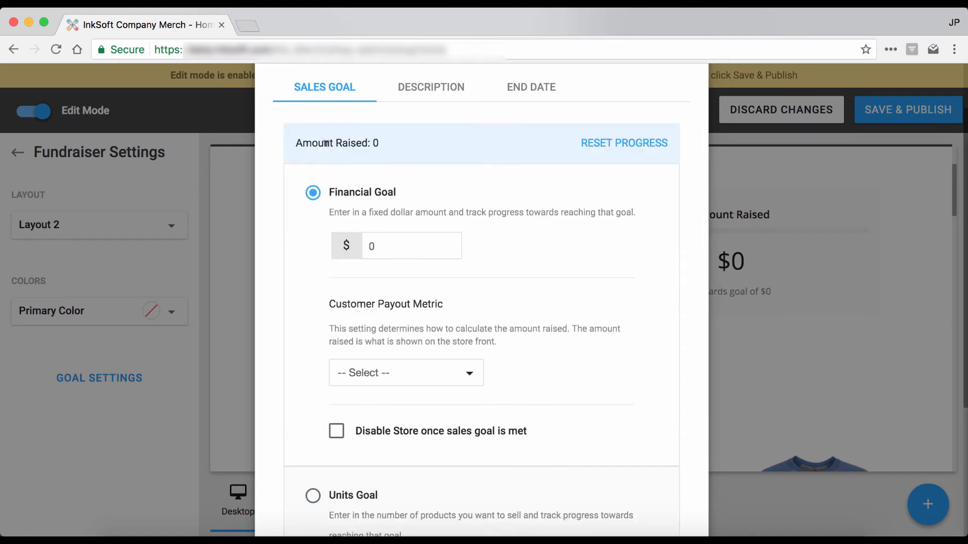
click(609, 145)
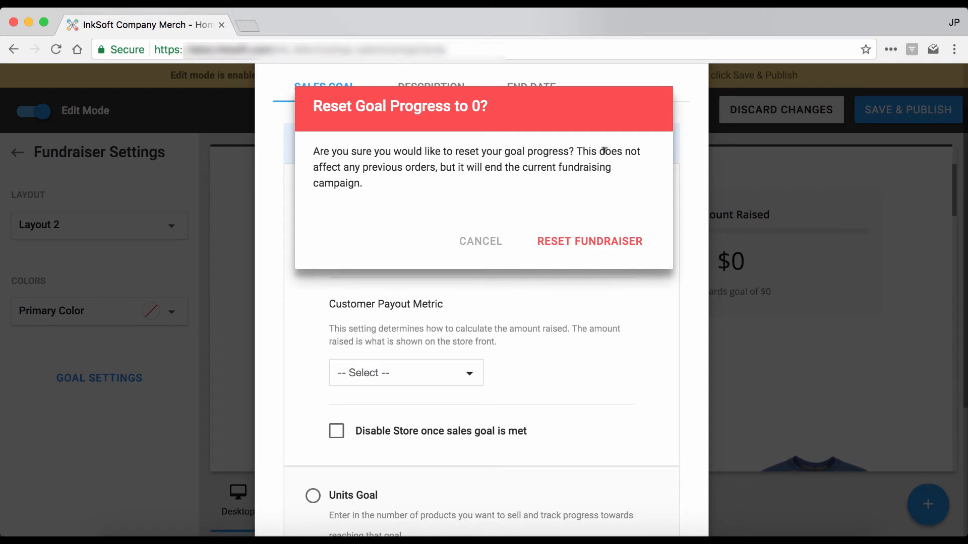
click(468, 245)
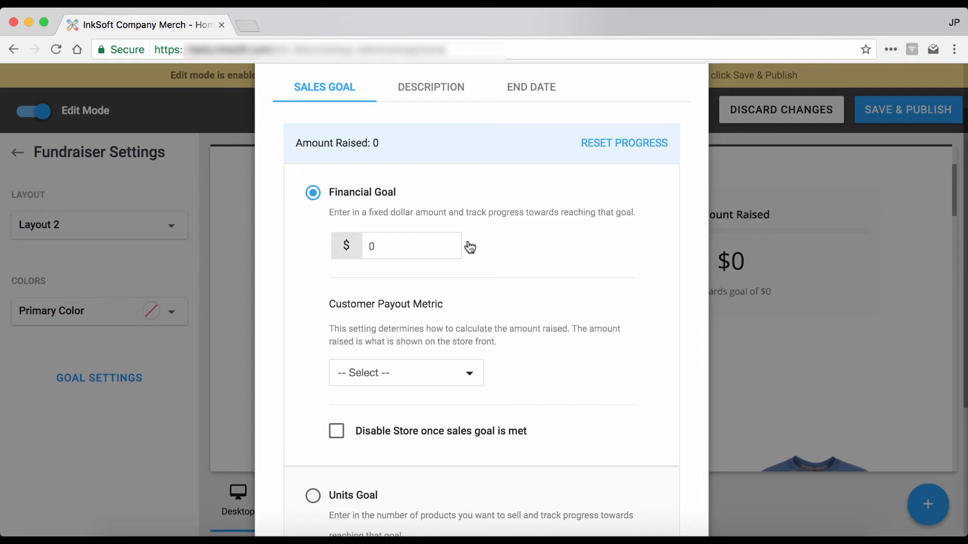
- Make the sales goal Open-Ended with a % of Profit payout of 15% to a third party, and continue to the description
scroll(470, 247, down, 3)
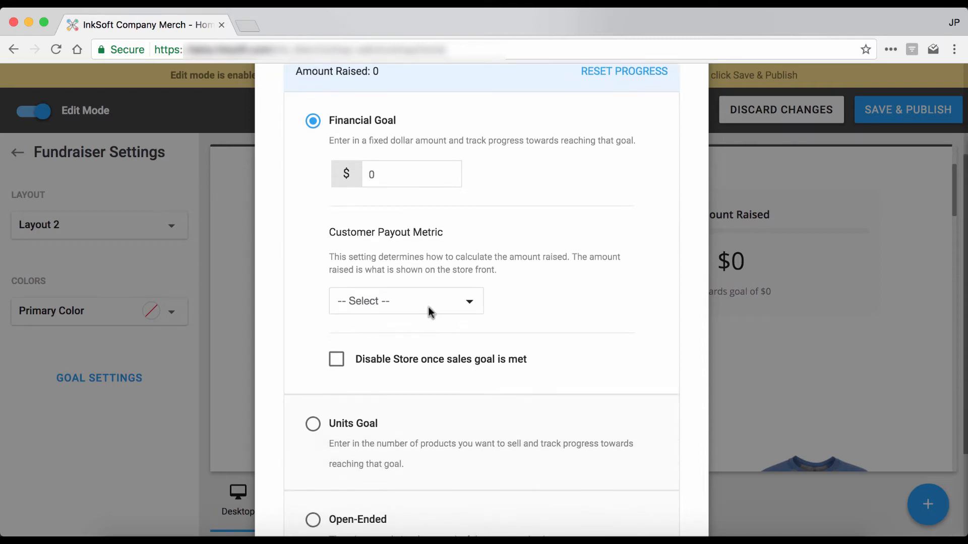
scroll(463, 244, down, 5)
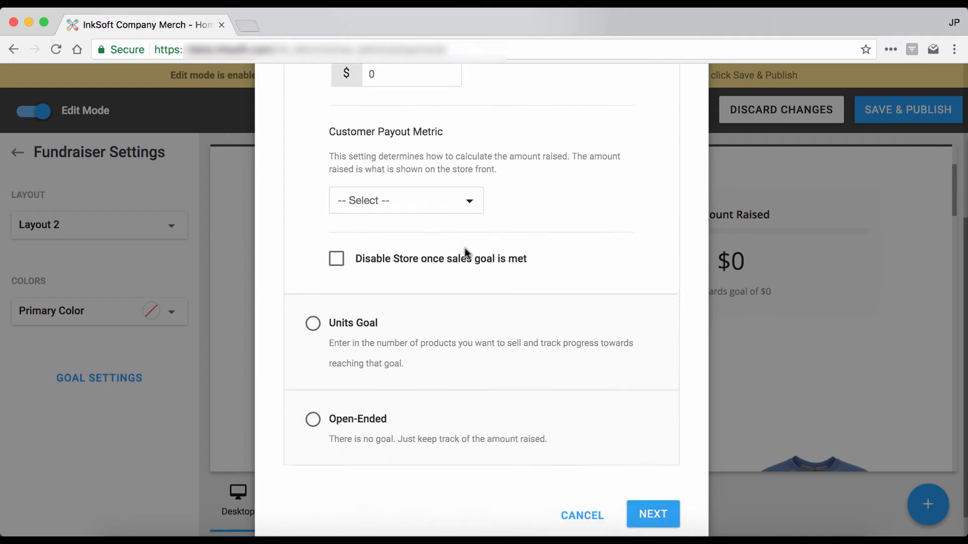
click(317, 396)
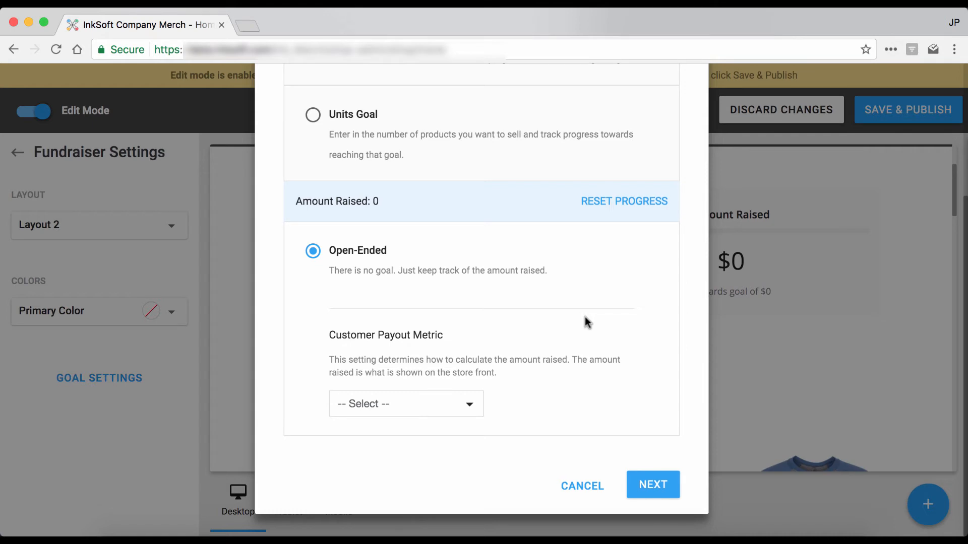
click(432, 405)
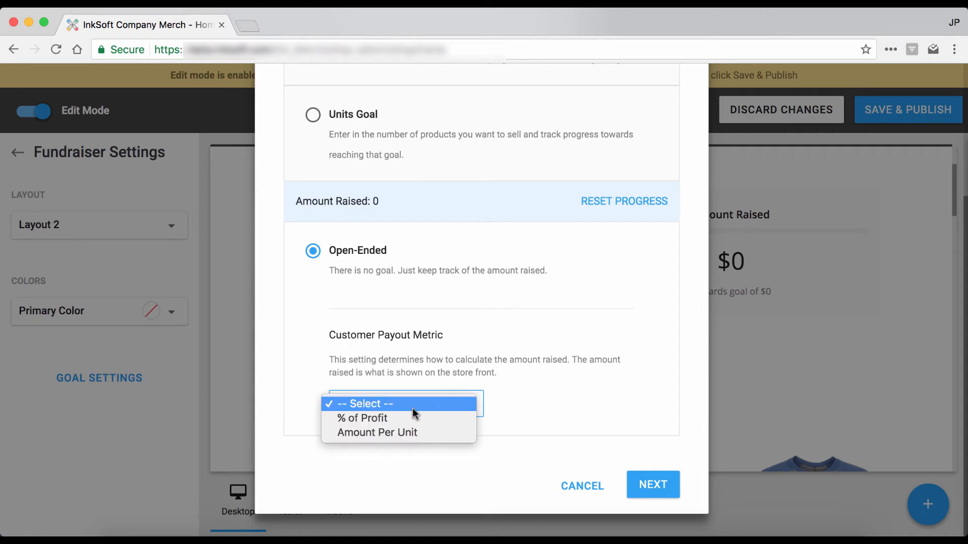
click(371, 418)
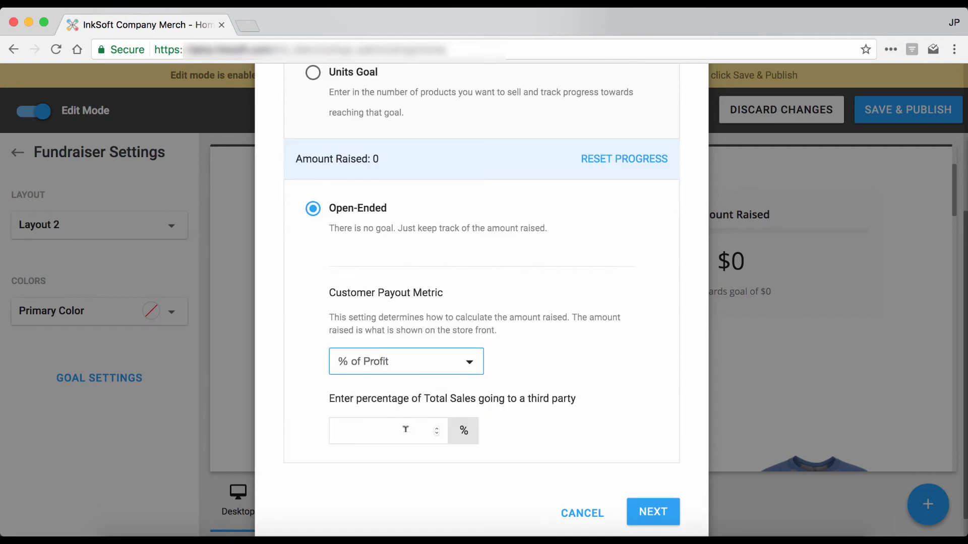
click(405, 430)
text(15)
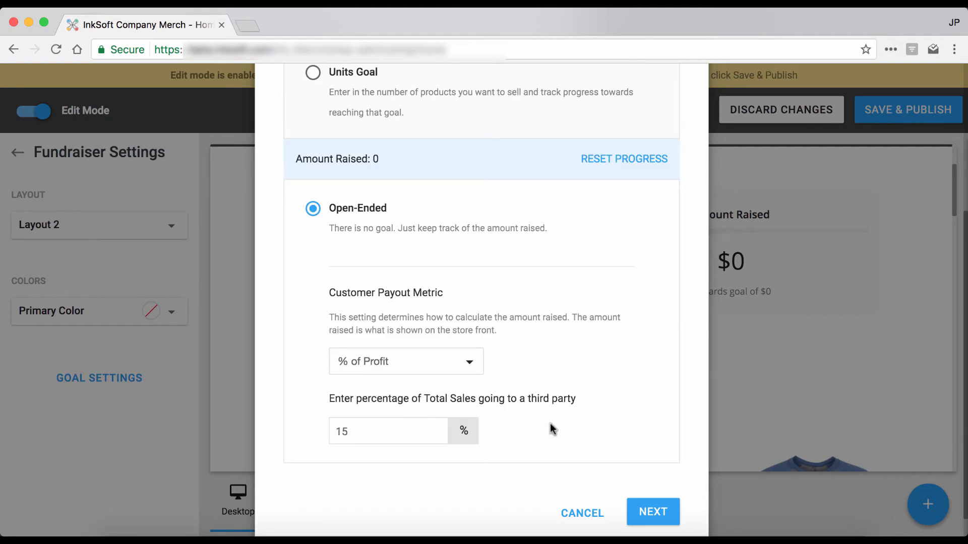
click(653, 512)
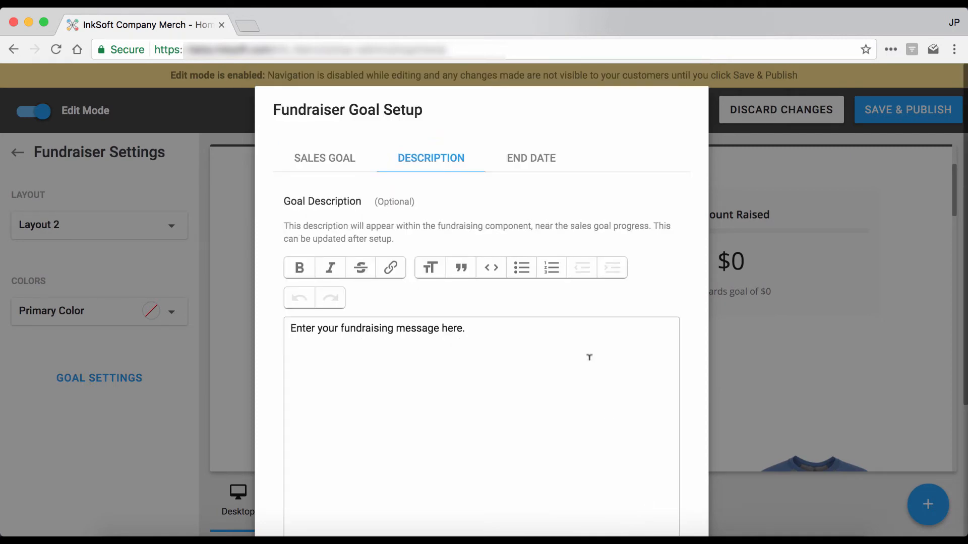
- Review the optional goal description, keep its placeholder message, and continue to the end date settings
scroll(586, 359, down, 1)
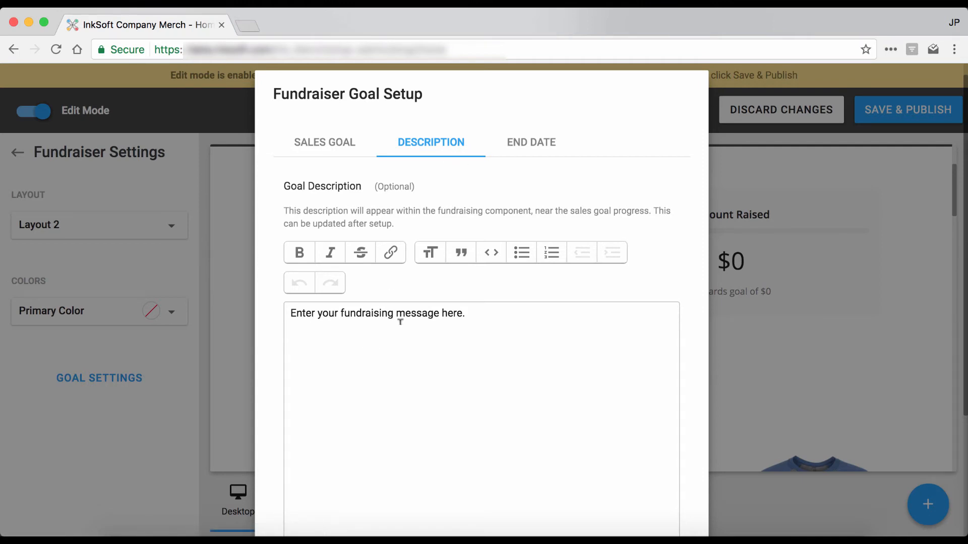
scroll(534, 333, up, 1)
drag(533, 333, 305, 304)
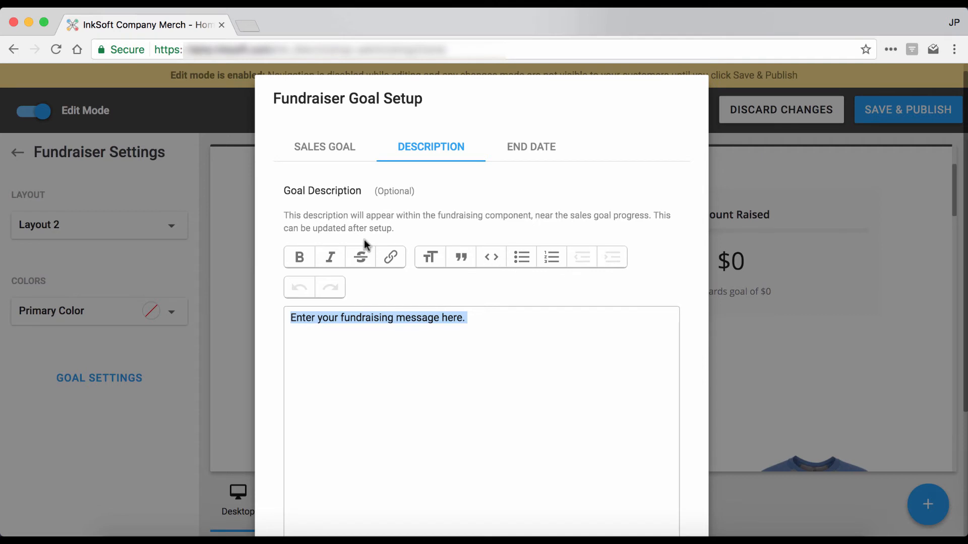
click(491, 352)
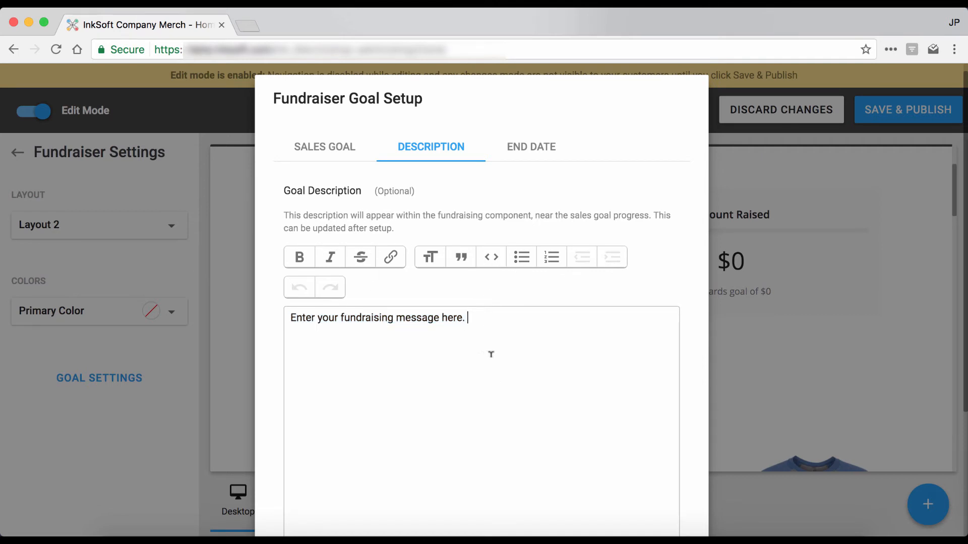
scroll(518, 379, down, 5)
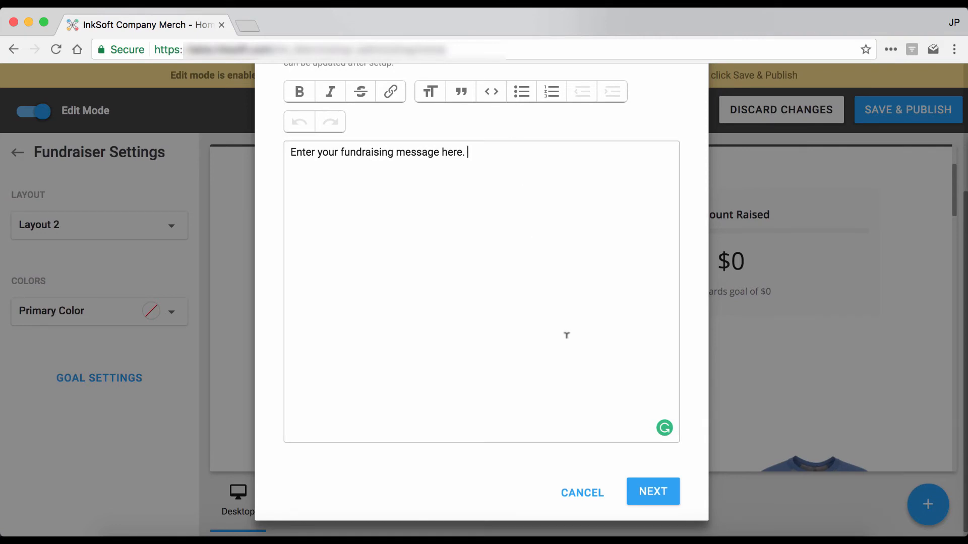
click(654, 492)
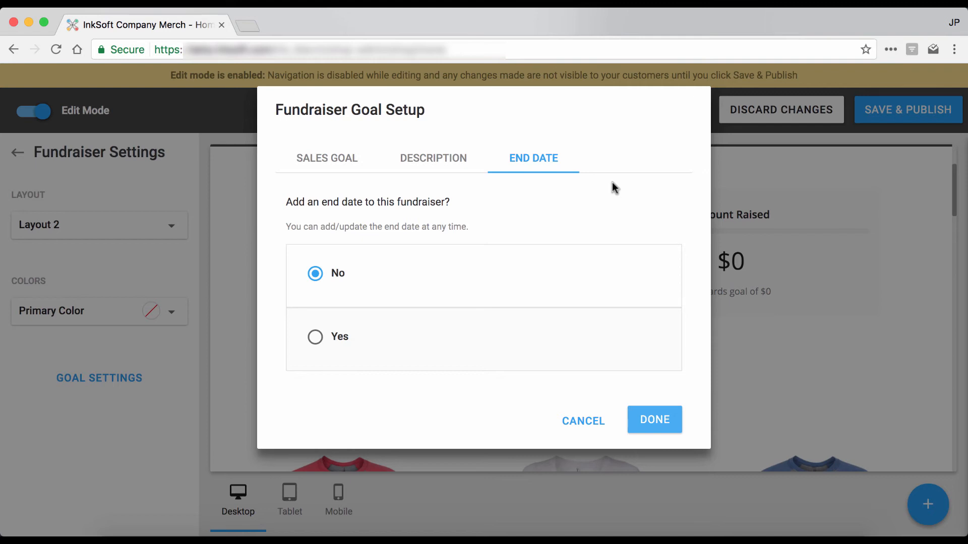
- Enable an end date for the fundraiser and set it to 13 June 2017
click(315, 337)
scroll(459, 274, down, 2)
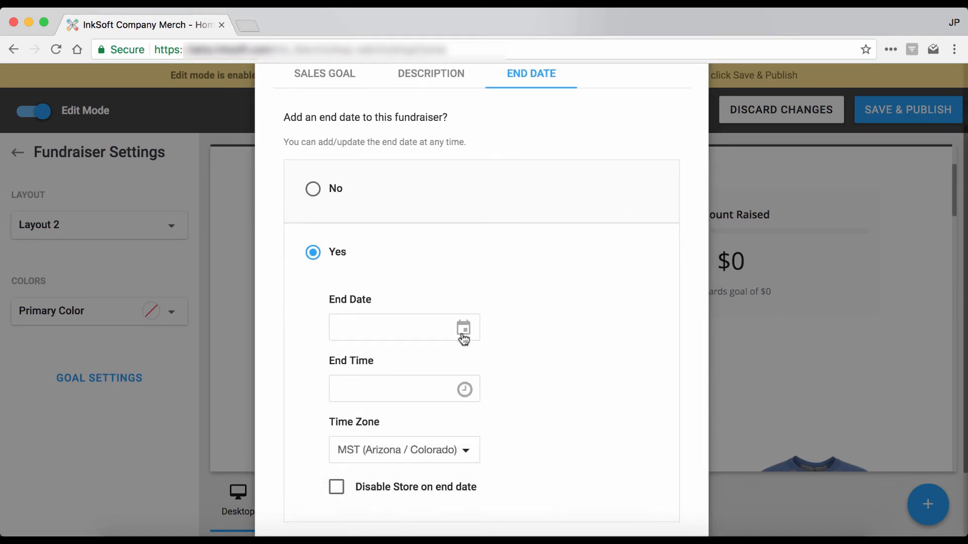
click(404, 331)
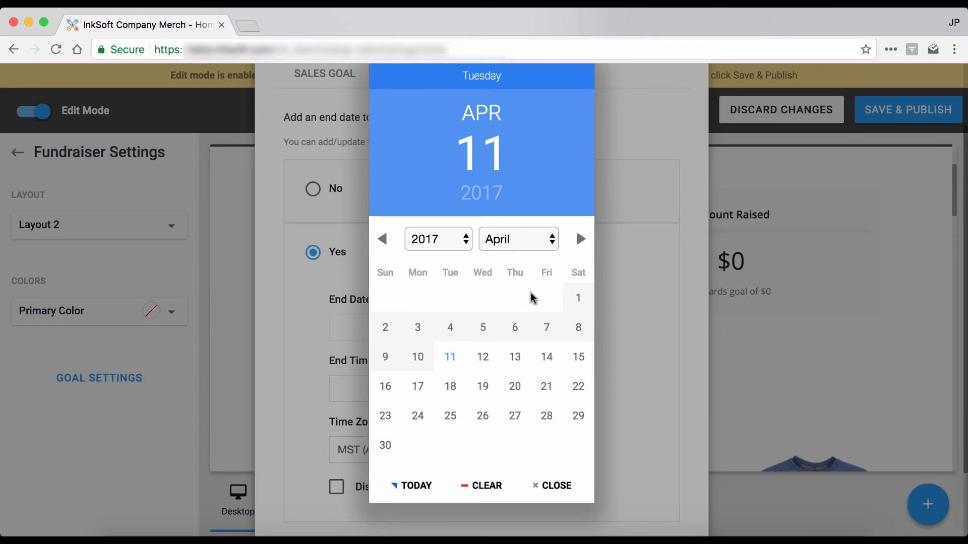
click(581, 245)
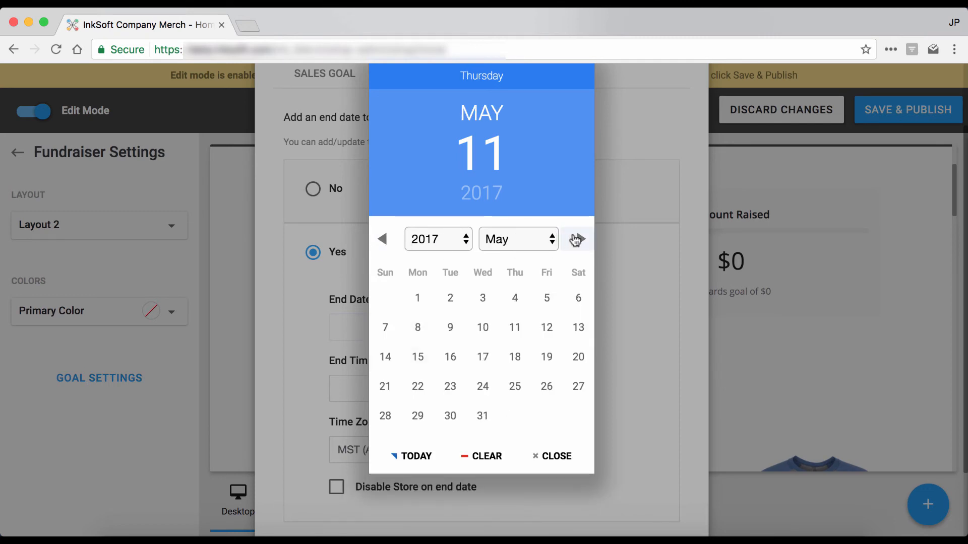
click(383, 241)
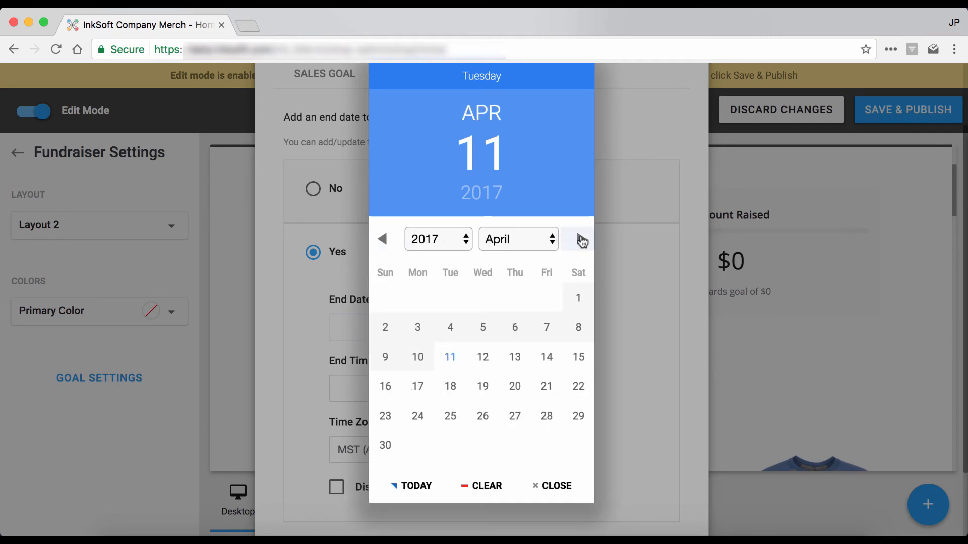
click(581, 240)
click(535, 240)
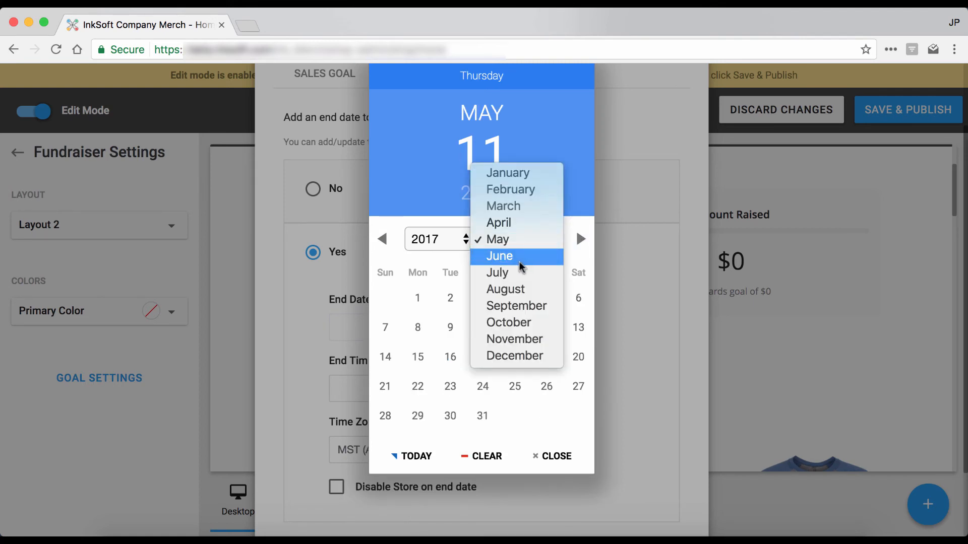
click(520, 257)
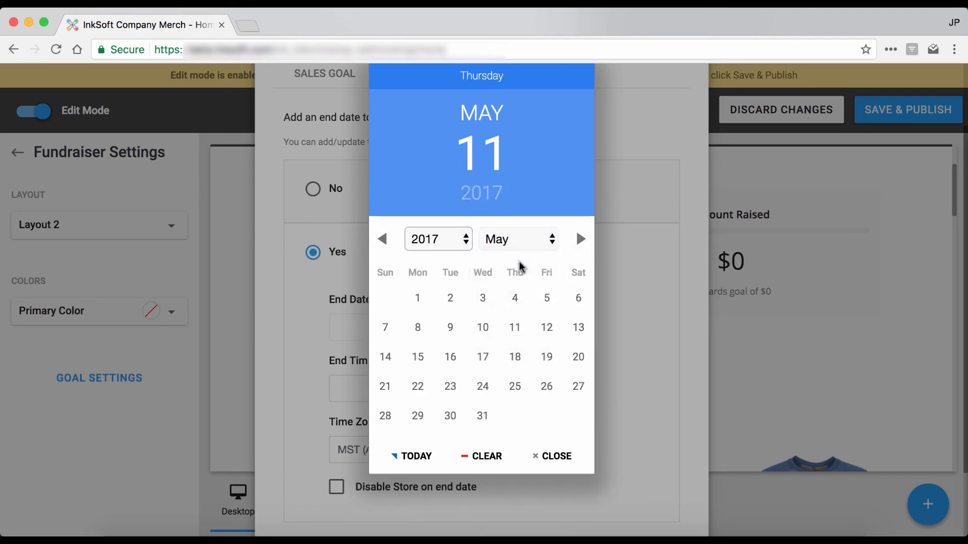
click(460, 241)
click(533, 205)
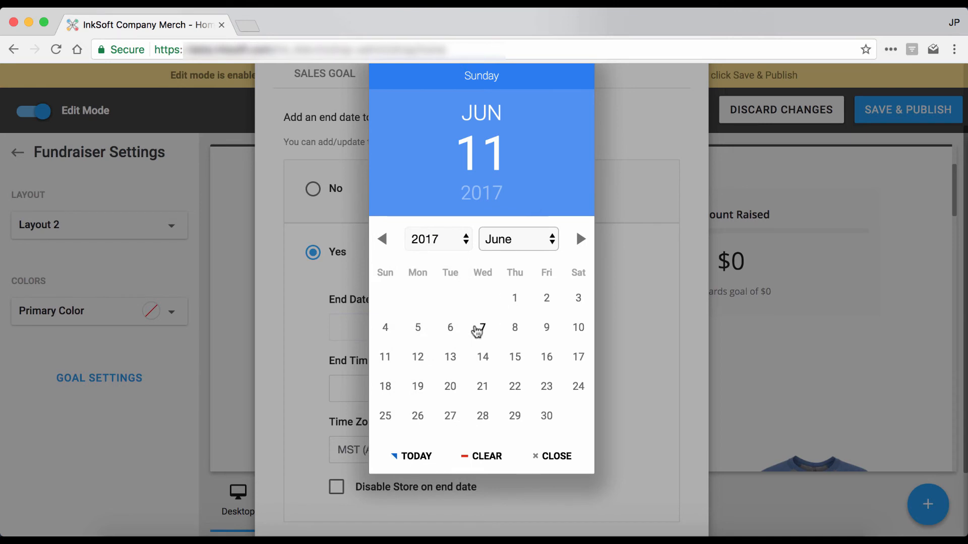
click(450, 358)
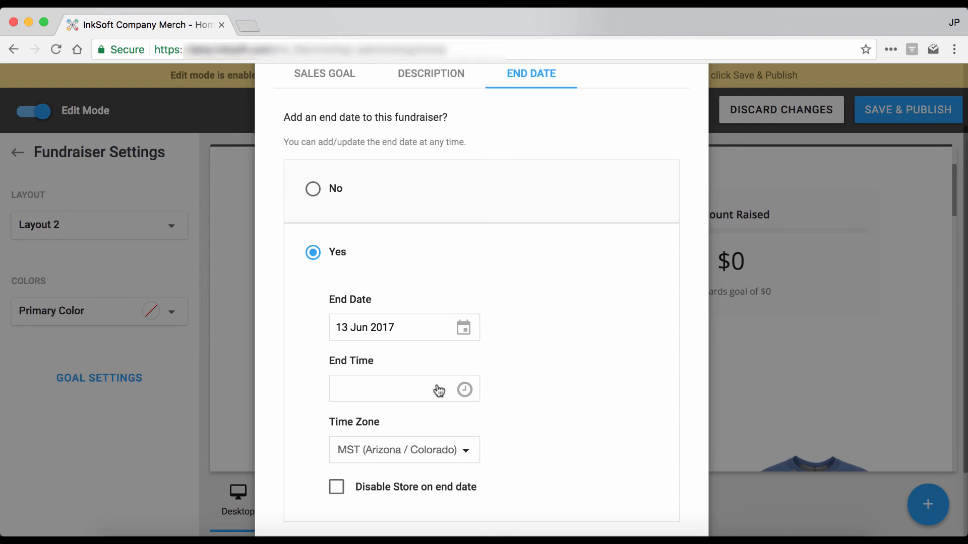
- Set the fundraiser's end time to 11:30 PM
click(464, 389)
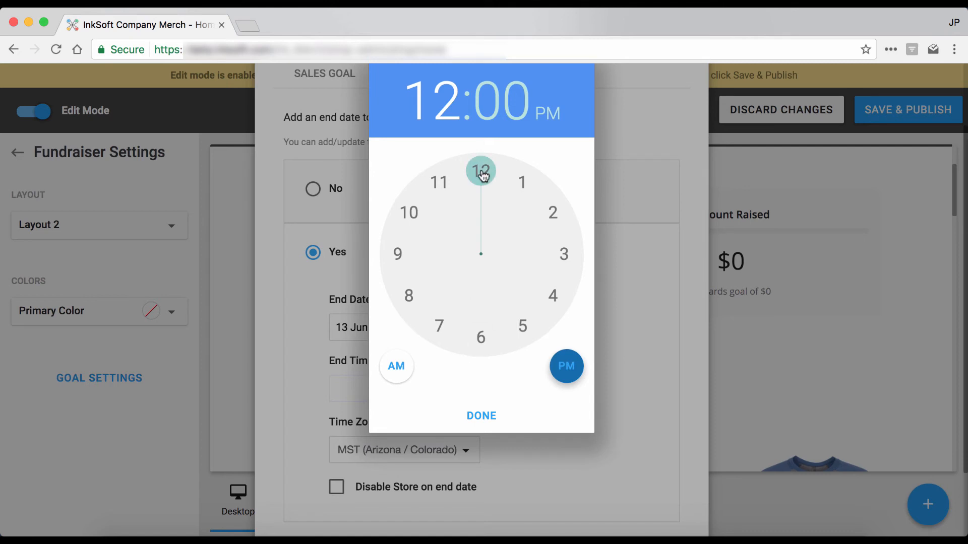
click(441, 174)
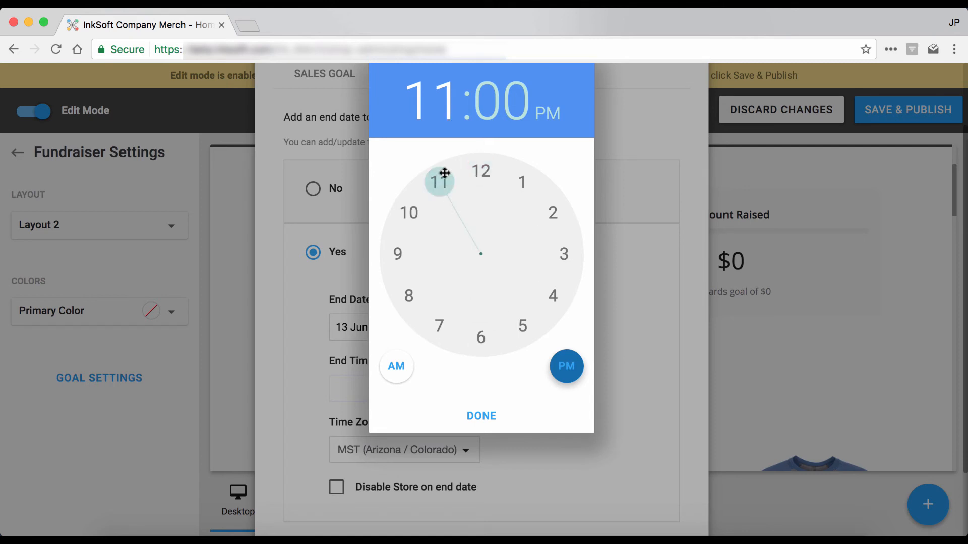
click(403, 368)
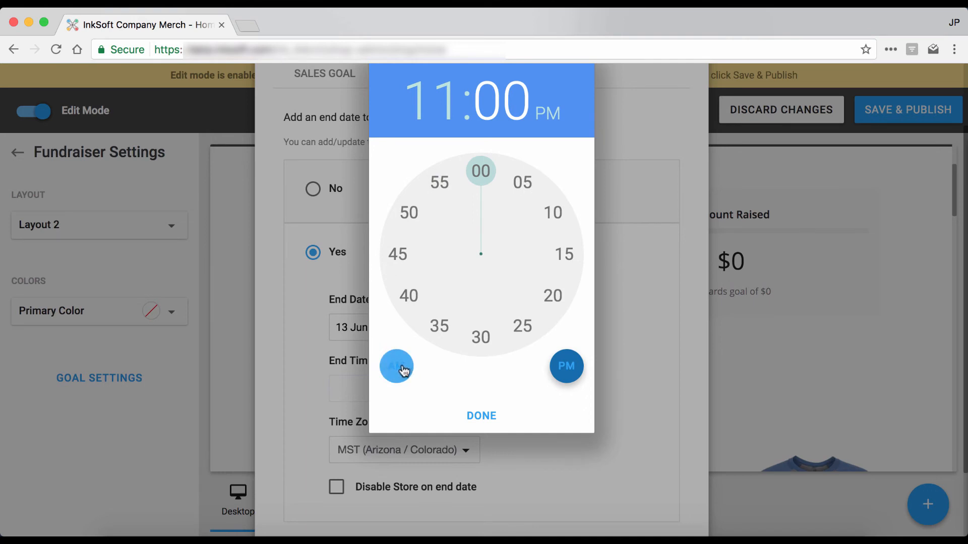
drag(481, 174, 483, 327)
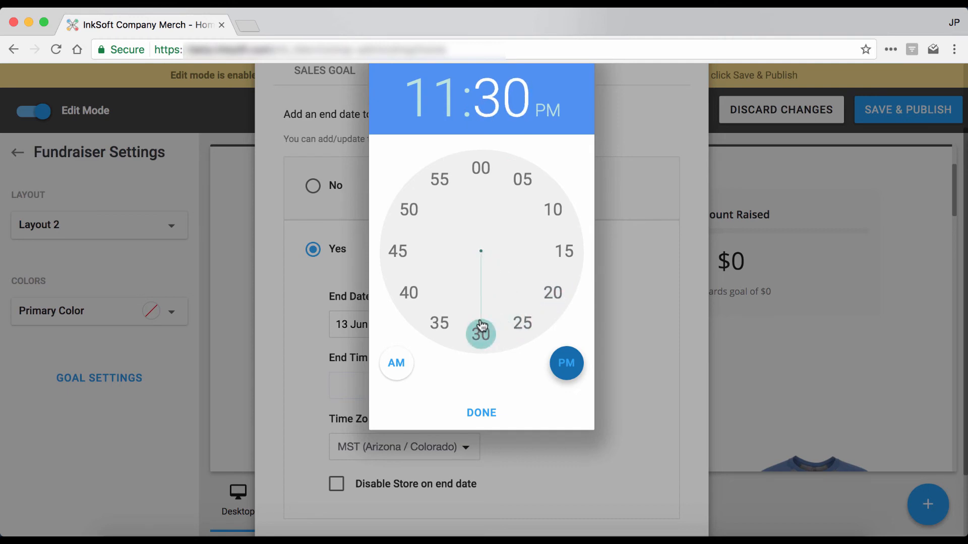
click(396, 363)
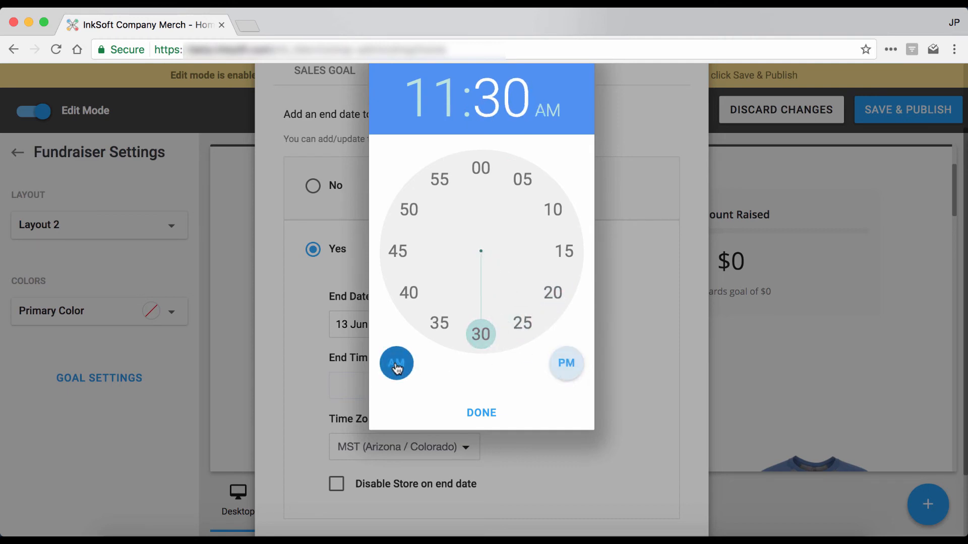
click(554, 363)
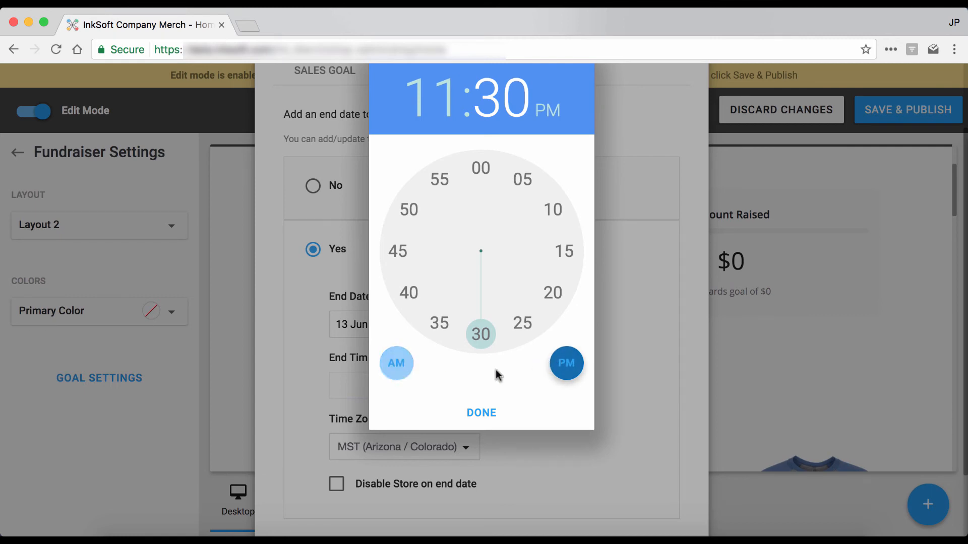
click(478, 410)
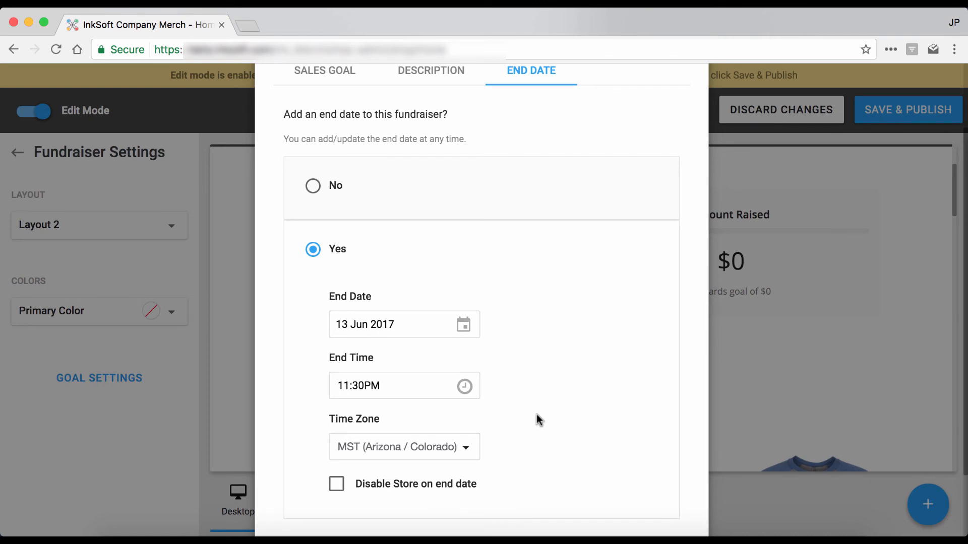
- Review the time zone choices, keep MST (Arizona / Colorado), and request disabling the store on the end date but cancel it
click(460, 448)
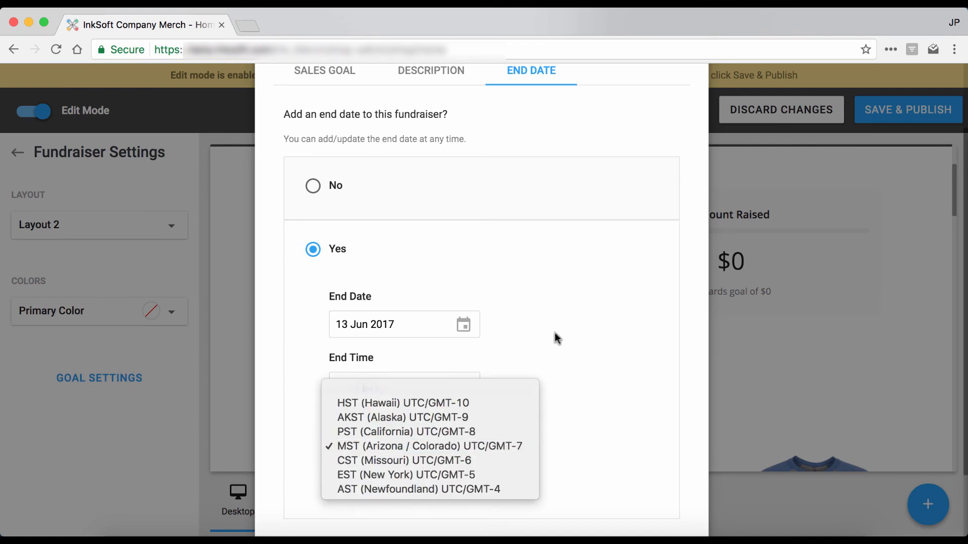
click(575, 321)
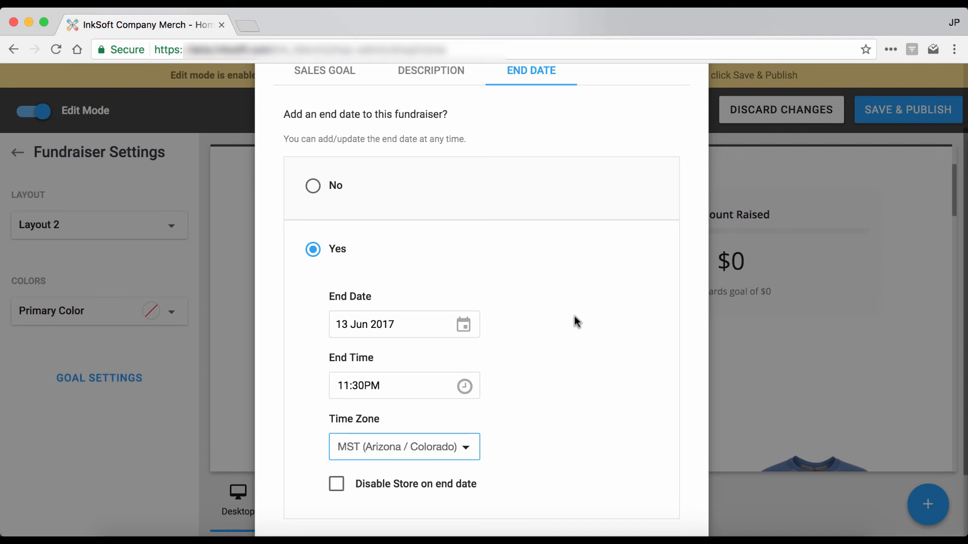
click(337, 485)
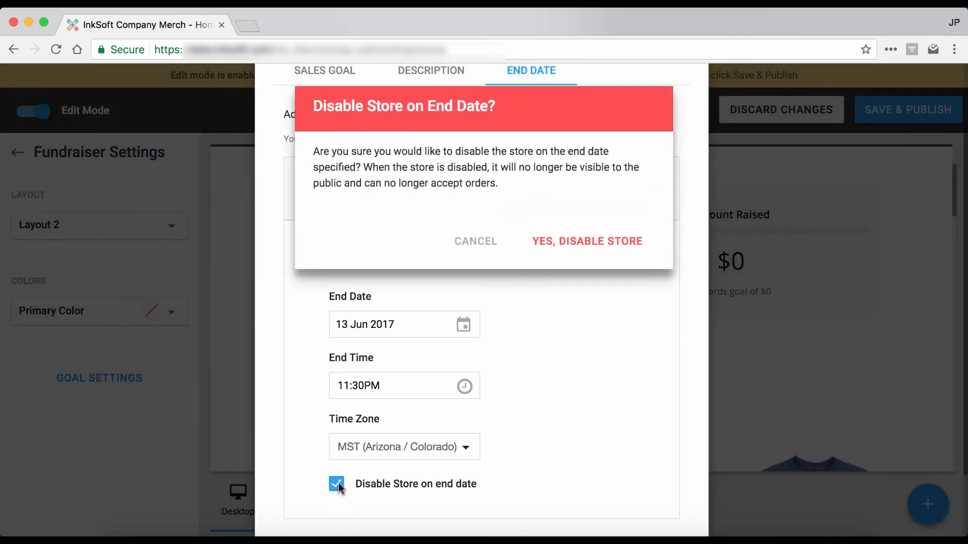
click(488, 247)
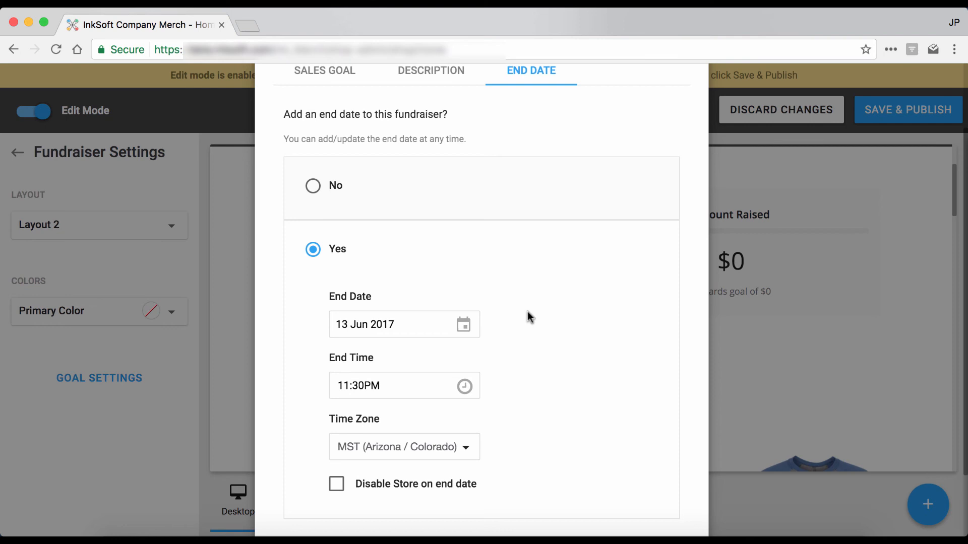
- Review the end date settings and complete the fundraiser goal setup
scroll(530, 317, down, 3)
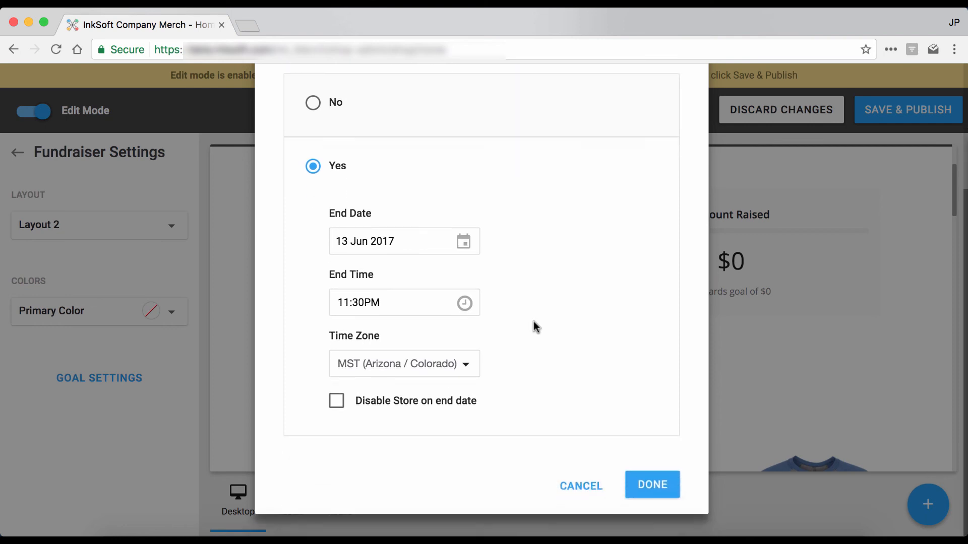
scroll(643, 488, up, 5)
click(644, 490)
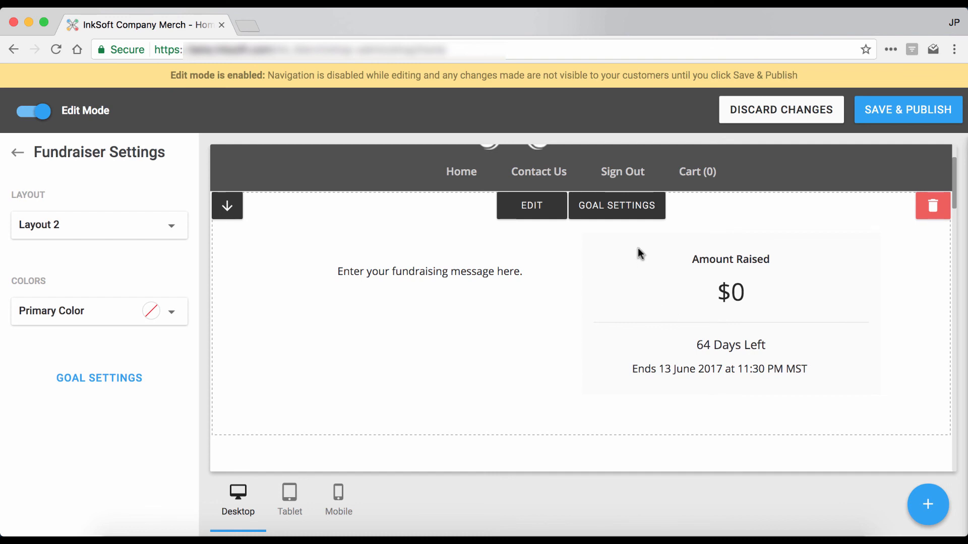
- Reopen the fundraiser's goal settings and change the end date to 2 May 2017
click(623, 211)
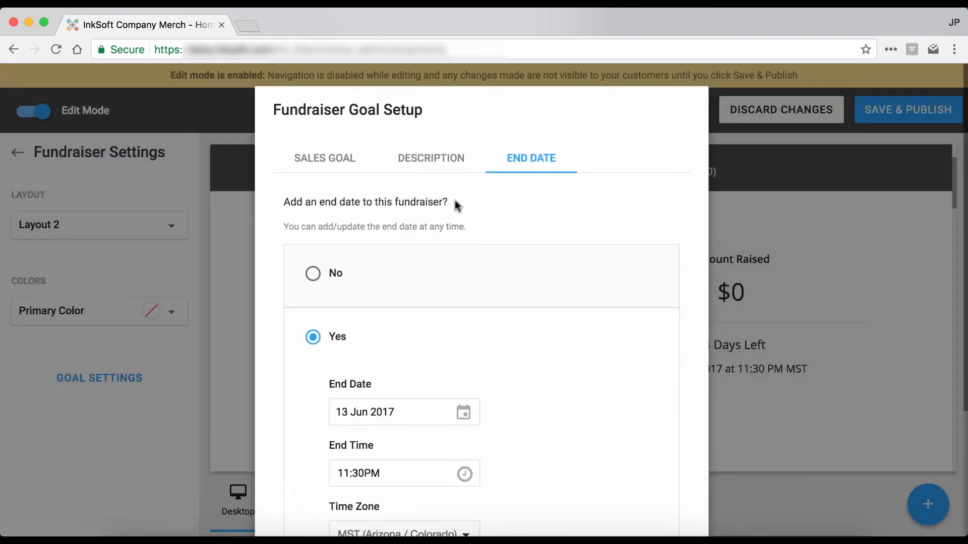
scroll(462, 356, down, 3)
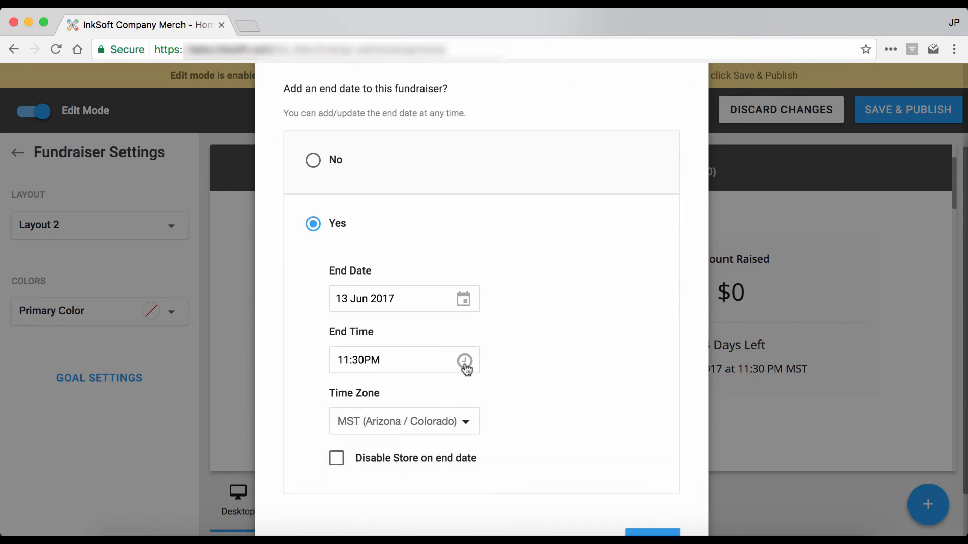
click(422, 303)
click(384, 212)
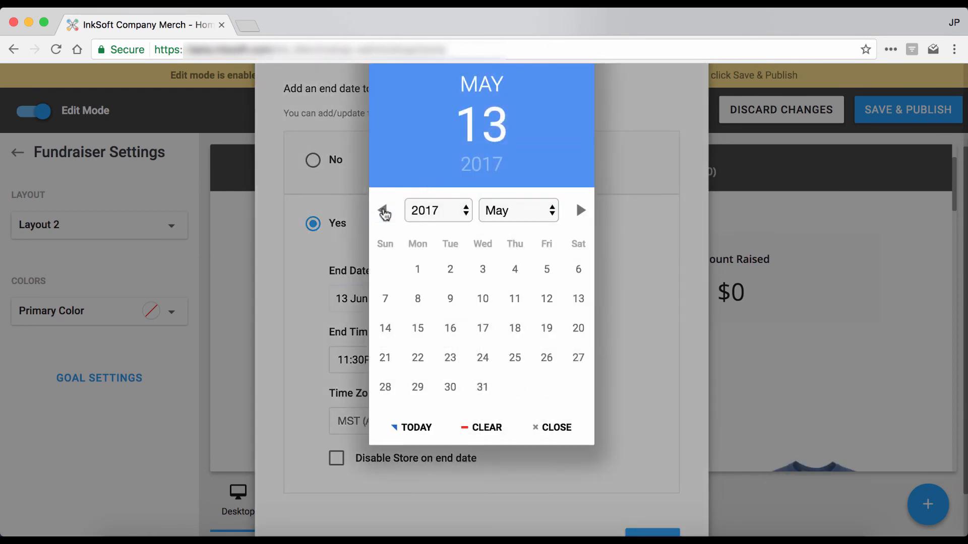
click(449, 272)
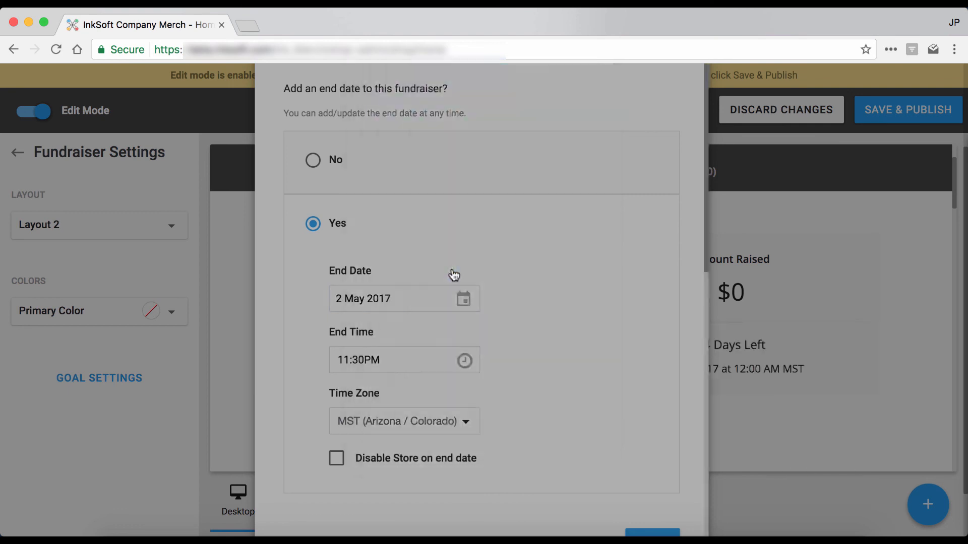
- Change the fundraiser's end time to 11:30 AM and apply the updated goal settings
click(437, 367)
click(397, 339)
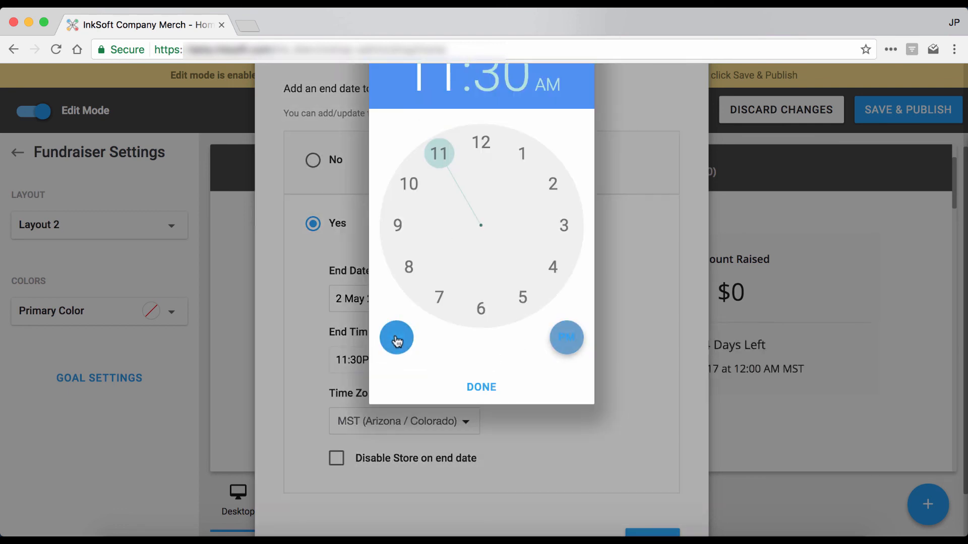
click(482, 388)
click(650, 505)
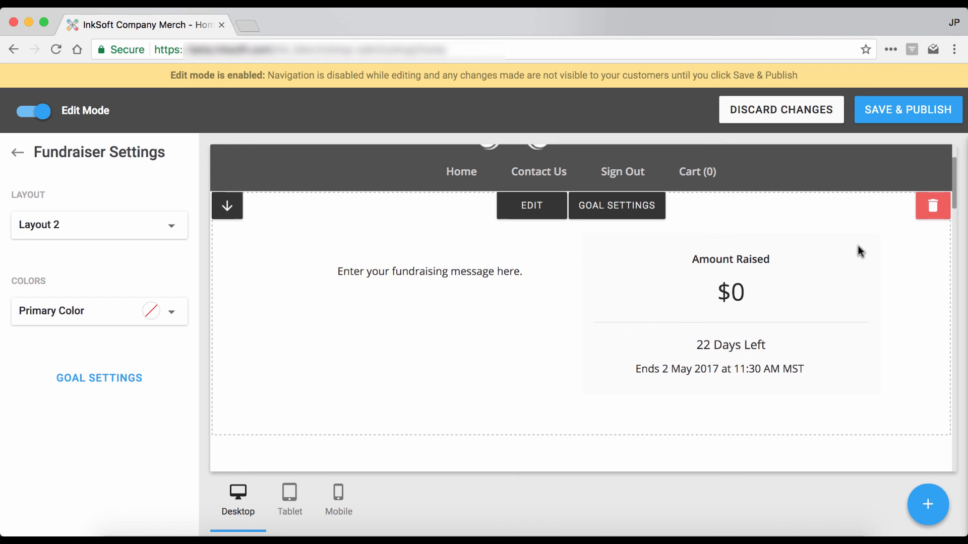
- Request removal of the fundraiser component, but choose to keep it
click(927, 213)
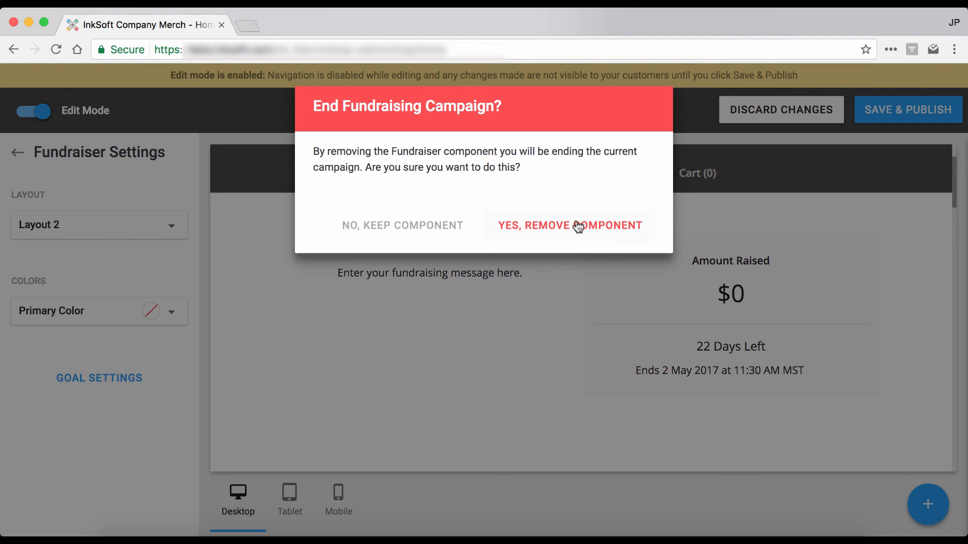
click(401, 231)
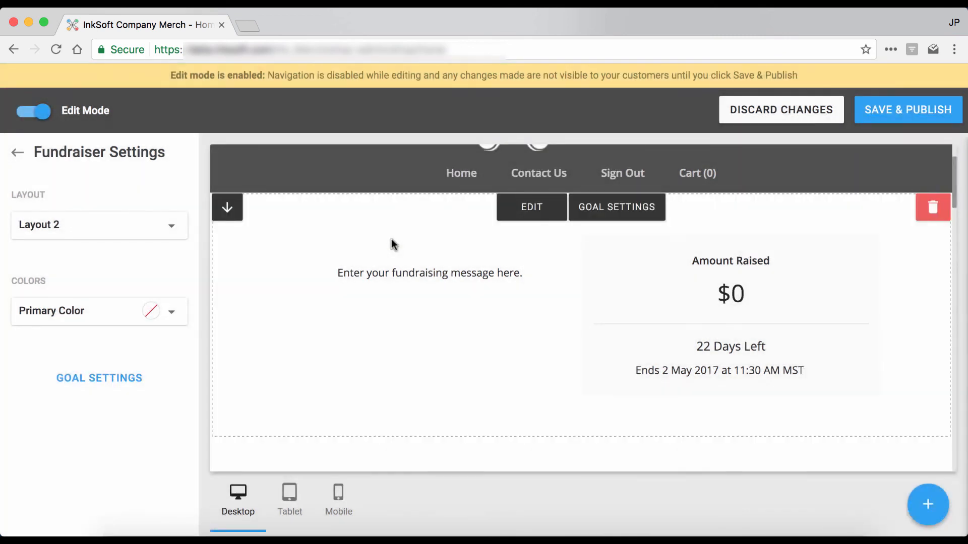